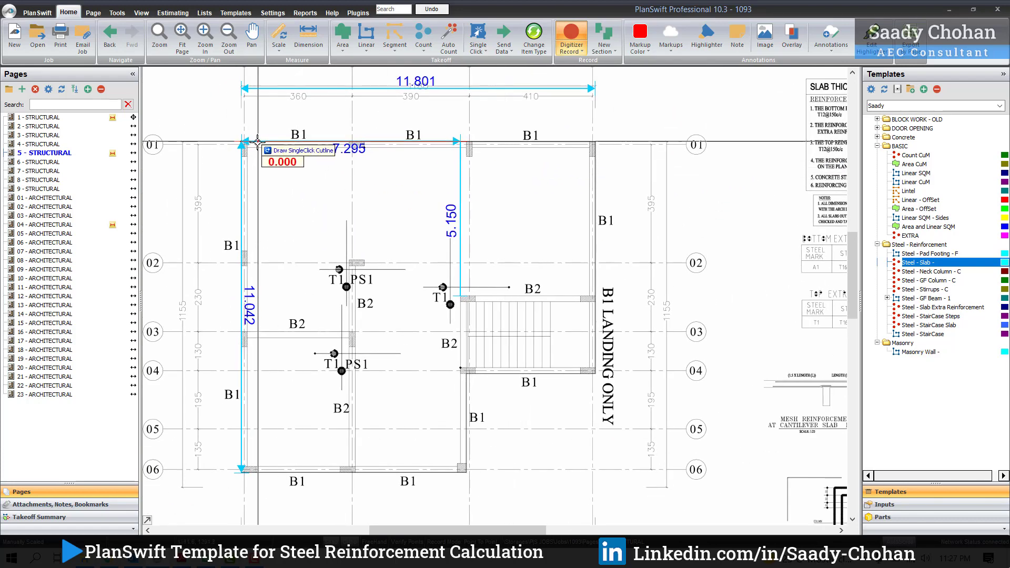
Draw the vertical rebar cutlines across the left slab bay, top edge to bottom edge.
{"action": "left_click", "coordinate": [258, 142]}
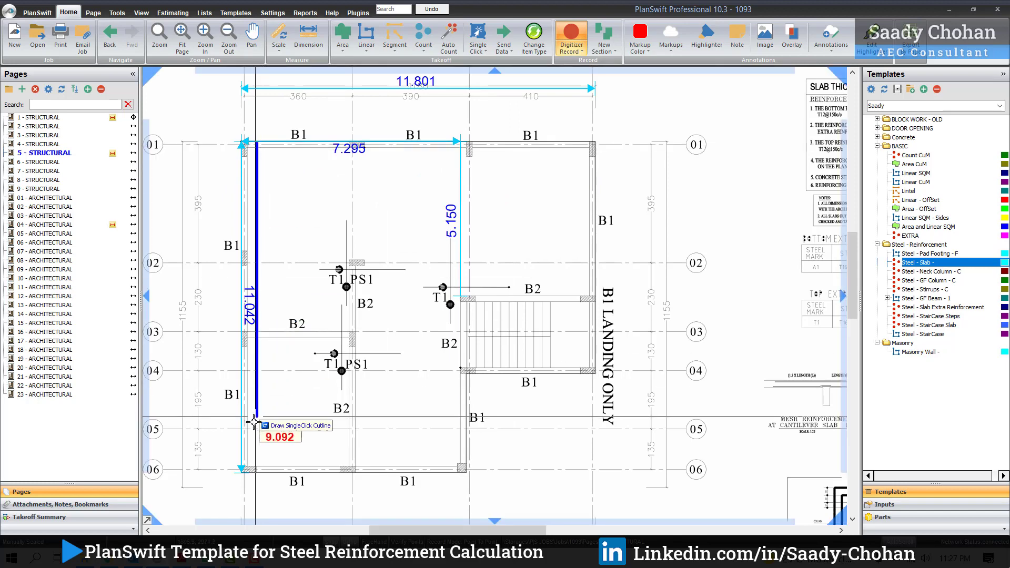
{"action": "left_click", "coordinate": [256, 465]}
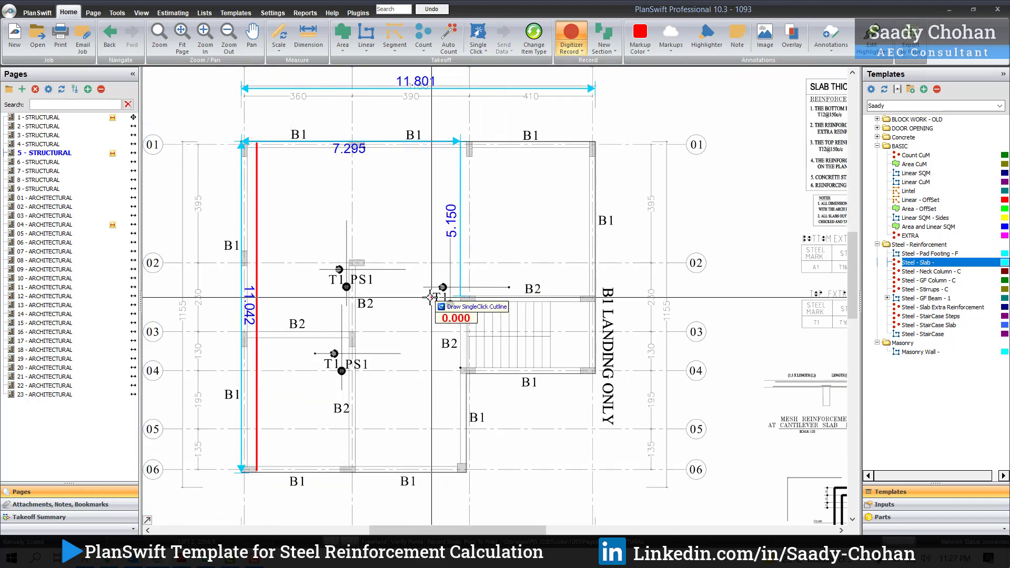
{"action": "left_click", "coordinate": [300, 467]}
{"action": "left_click", "coordinate": [314, 144]}
{"action": "left_click", "coordinate": [314, 467]}
{"action": "left_click", "coordinate": [326, 145]}
{"action": "left_click", "coordinate": [327, 467]}
{"action": "left_click", "coordinate": [350, 145]}
{"action": "left_click", "coordinate": [350, 467]}
{"action": "left_click", "coordinate": [371, 145]}
{"action": "left_click", "coordinate": [371, 467]}
{"action": "left_click", "coordinate": [387, 144]}
{"action": "left_click", "coordinate": [388, 468]}
Add the horizontal rebar cutlines to complete the grid, then stop recording the takeoff.
{"action": "left_click", "coordinate": [245, 152]}
{"action": "left_click", "coordinate": [458, 153]}
{"action": "left_click", "coordinate": [245, 284]}
{"action": "left_click", "coordinate": [452, 284]}
{"action": "left_click", "coordinate": [451, 449]}
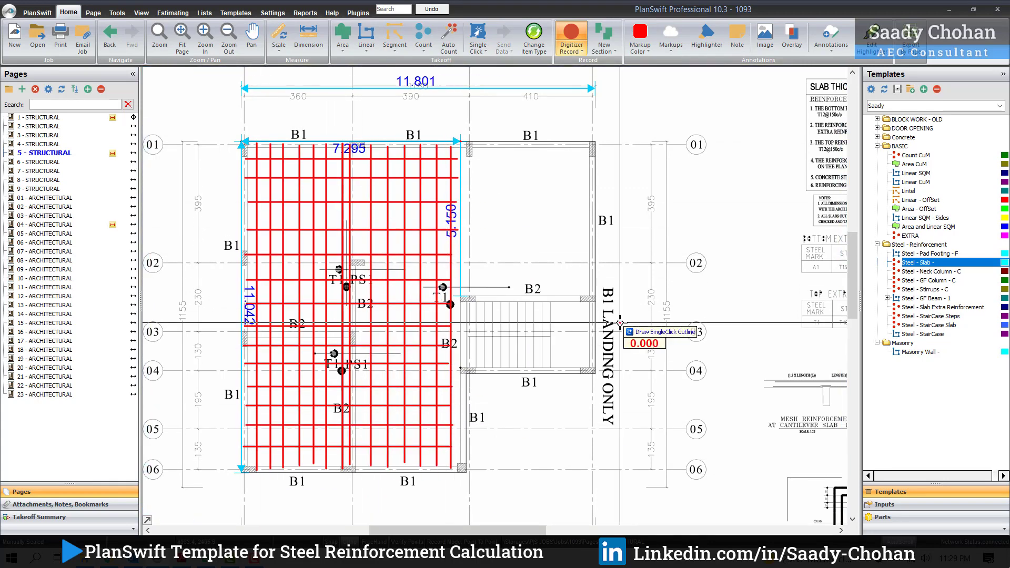
{"action": "right_click", "coordinate": [621, 236]}
{"action": "left_click", "coordinate": [645, 260]}
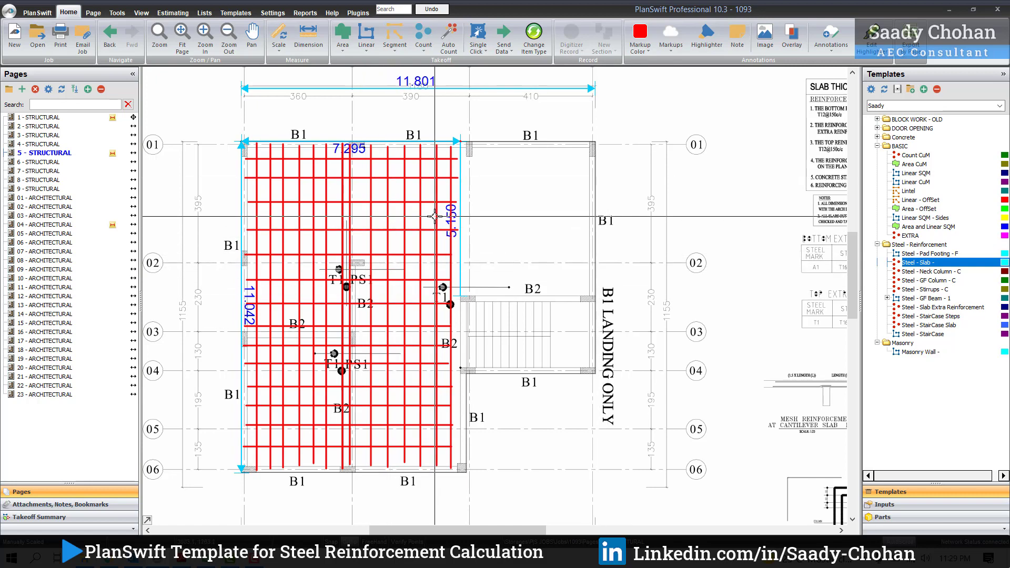
Open the Steel - Slab properties, keeping Dia at 12 and Top or Bottom at 2 layers.
{"action": "scroll", "coordinate": [434, 215], "scroll_direction": "down", "scroll_amount": 3}
{"action": "scroll", "coordinate": [384, 121], "scroll_direction": "up", "scroll_amount": 3}
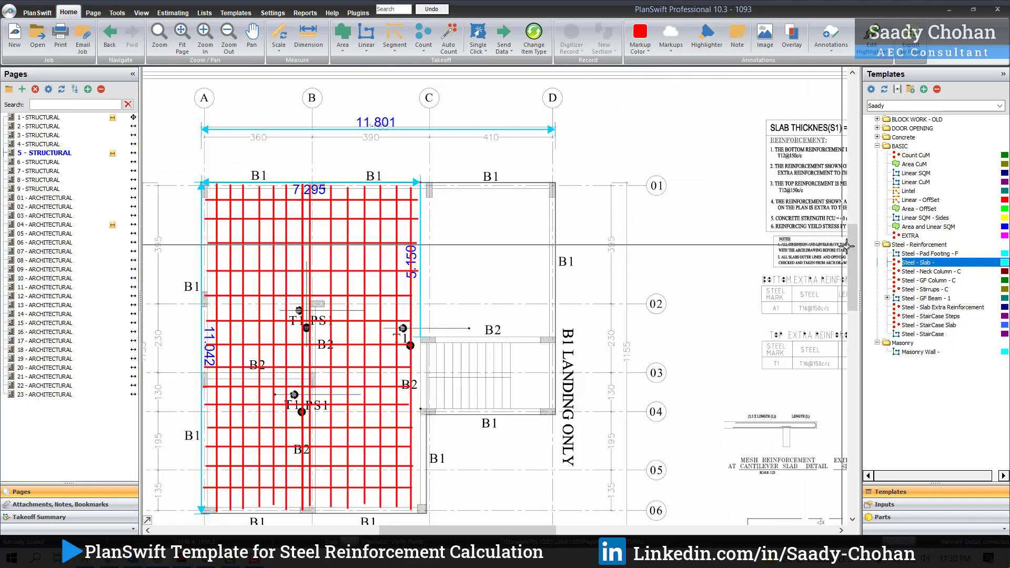
{"action": "double_click", "coordinate": [869, 262]}
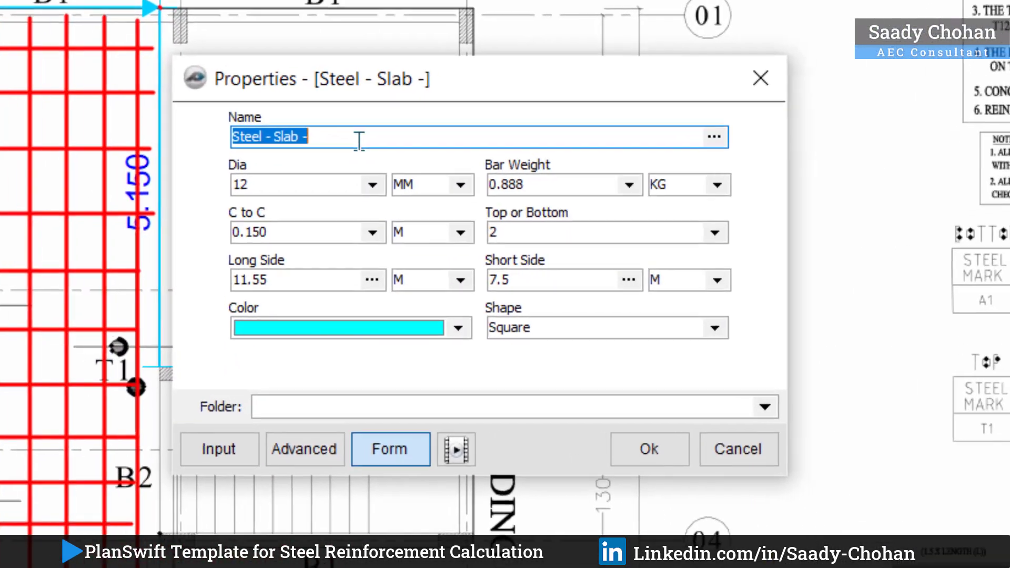
{"action": "left_click", "coordinate": [479, 219]}
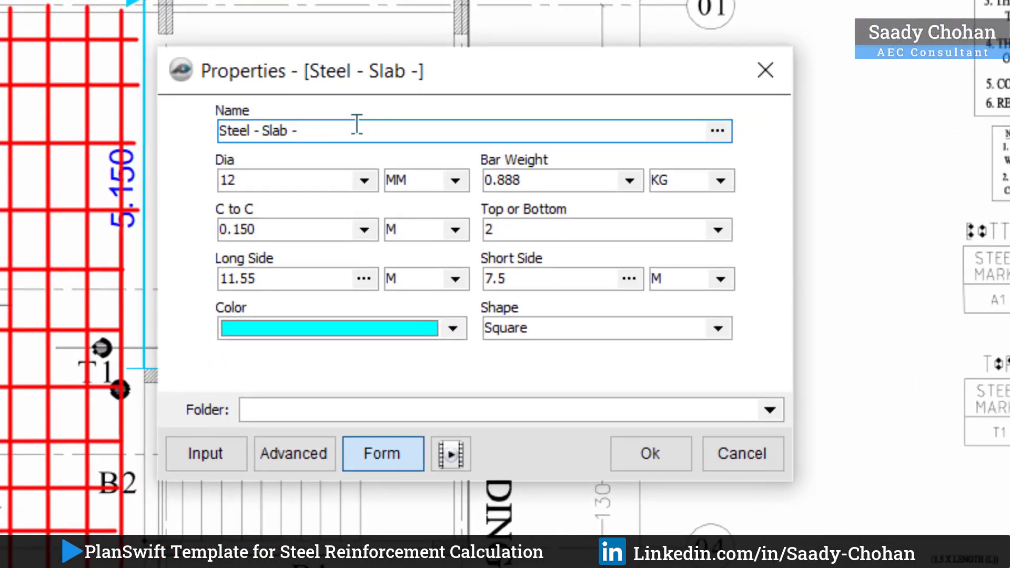
{"action": "left_click", "coordinate": [364, 181]}
{"action": "left_click", "coordinate": [364, 181]}
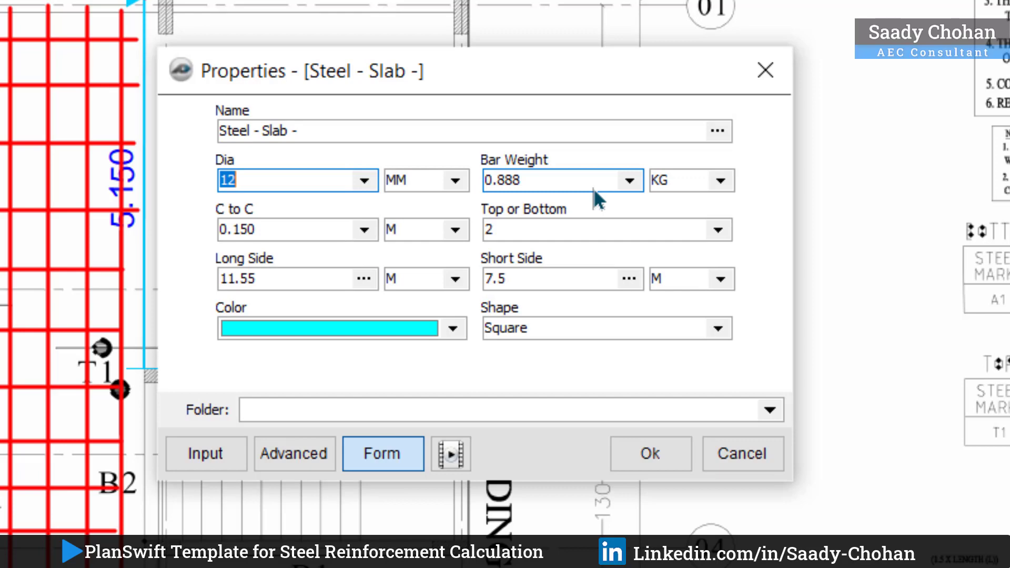
{"action": "left_click", "coordinate": [721, 230]}
{"action": "left_click", "coordinate": [718, 230]}
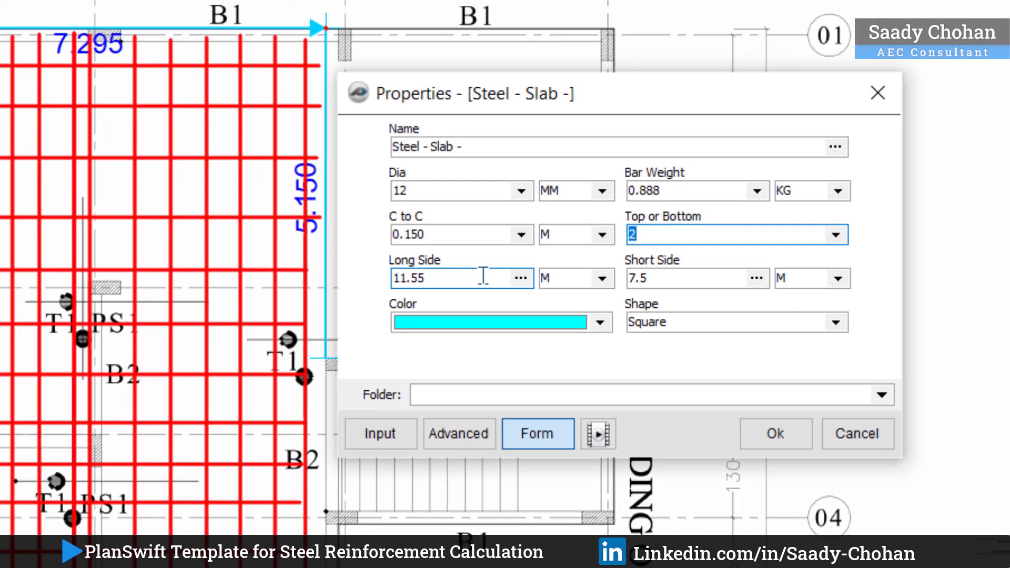
Change Long Side from 11.55 to 11.042 and Short Side from 7.5 to 7.295.
{"action": "double_click", "coordinate": [315, 278]}
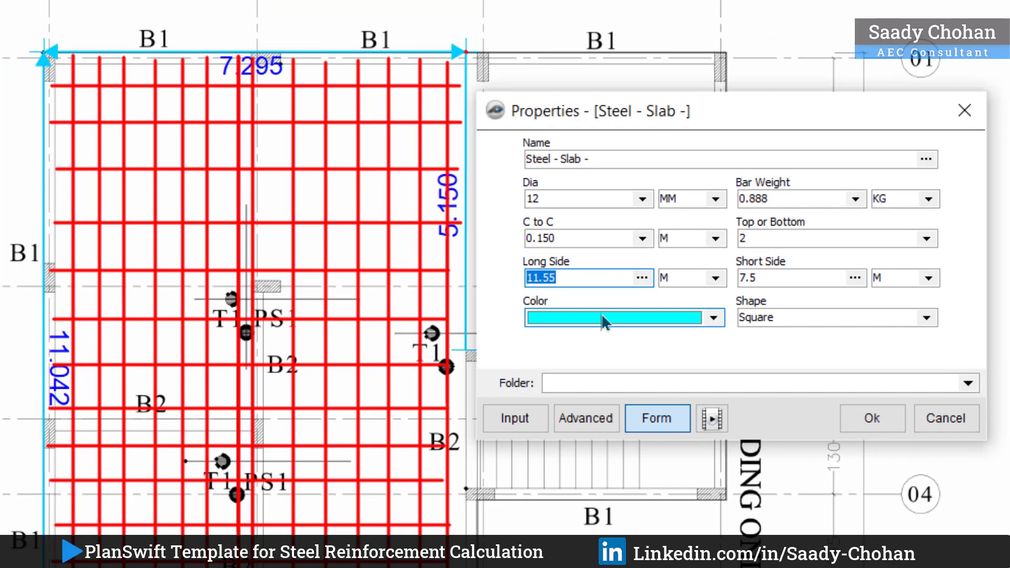
{"action": "type", "text": "11.042"}
{"action": "double_click", "coordinate": [793, 277]}
{"action": "type", "text": "7.295"}
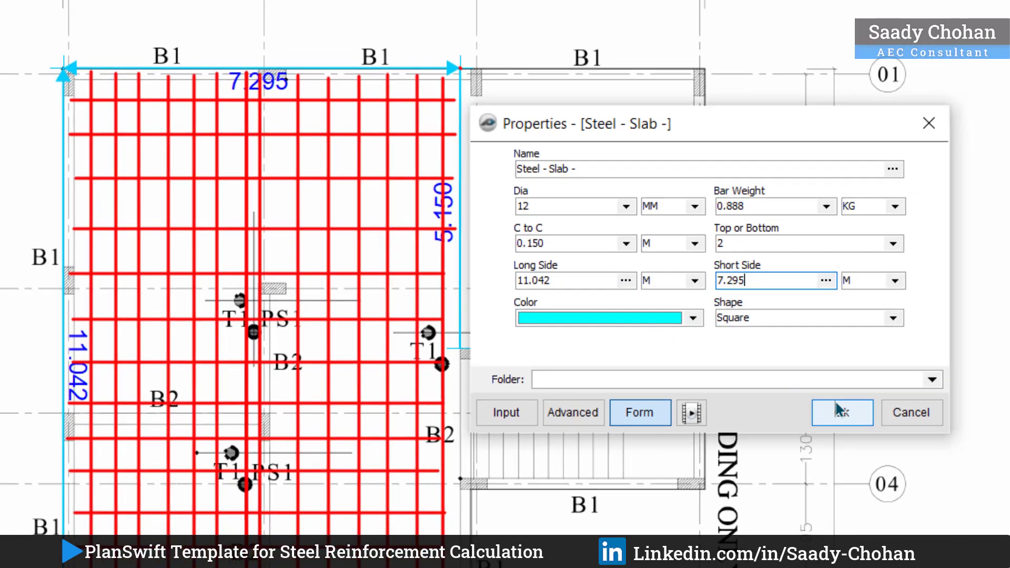
Apply the new slab dimensions and place the 1924.5 KG Steel - Slab label below the bay.
{"action": "left_click", "coordinate": [840, 410]}
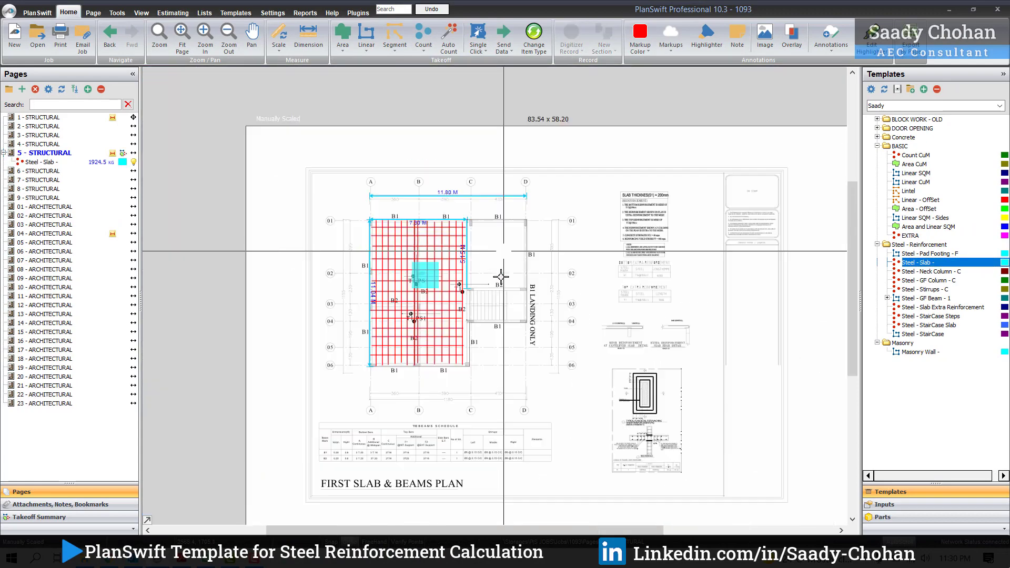
{"action": "scroll", "coordinate": [501, 277], "scroll_direction": "down", "scroll_amount": 3}
{"action": "mouse_move", "coordinate": [31, 162]}
{"action": "left_mouse_down"}
{"action": "mouse_move", "coordinate": [342, 429]}
{"action": "mouse_move", "coordinate": [429, 304]}
{"action": "mouse_move", "coordinate": [461, 291]}
{"action": "left_mouse_up"}
{"action": "scroll", "coordinate": [497, 334], "scroll_direction": "up", "scroll_amount": 4}
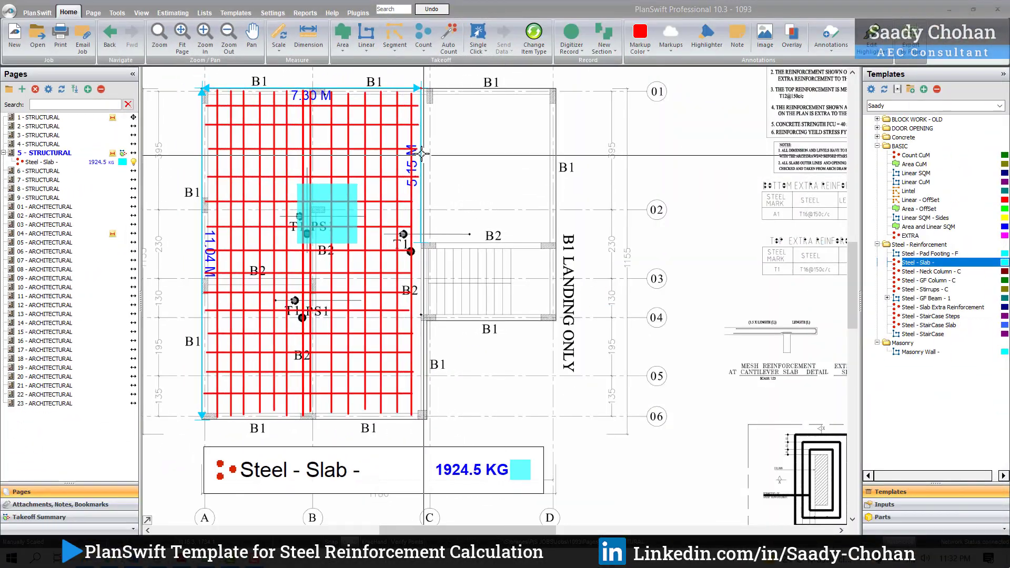
Create a new templates tab named TEST.
{"action": "left_click", "coordinate": [238, 13]}
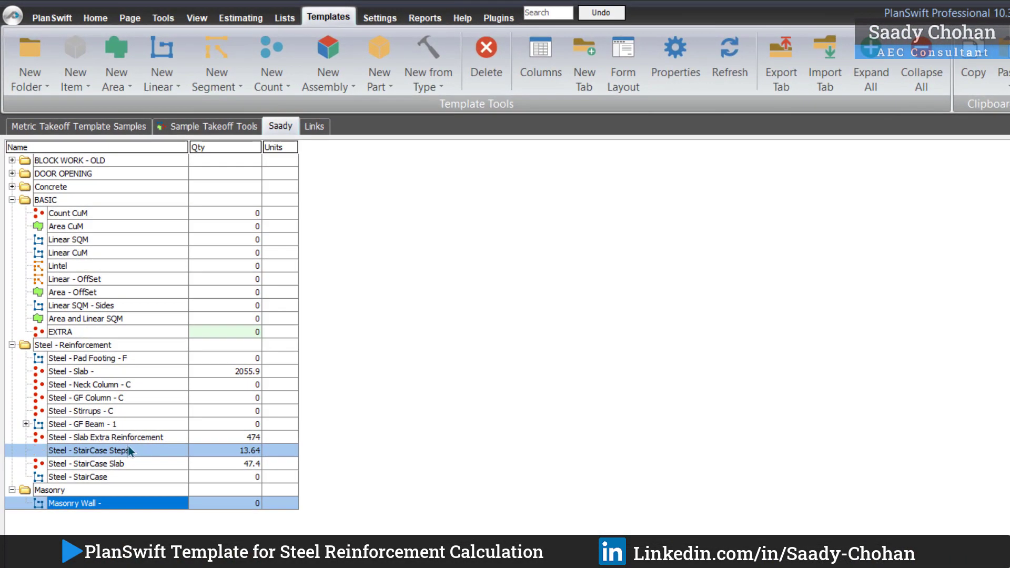
{"action": "left_click", "coordinate": [584, 62]}
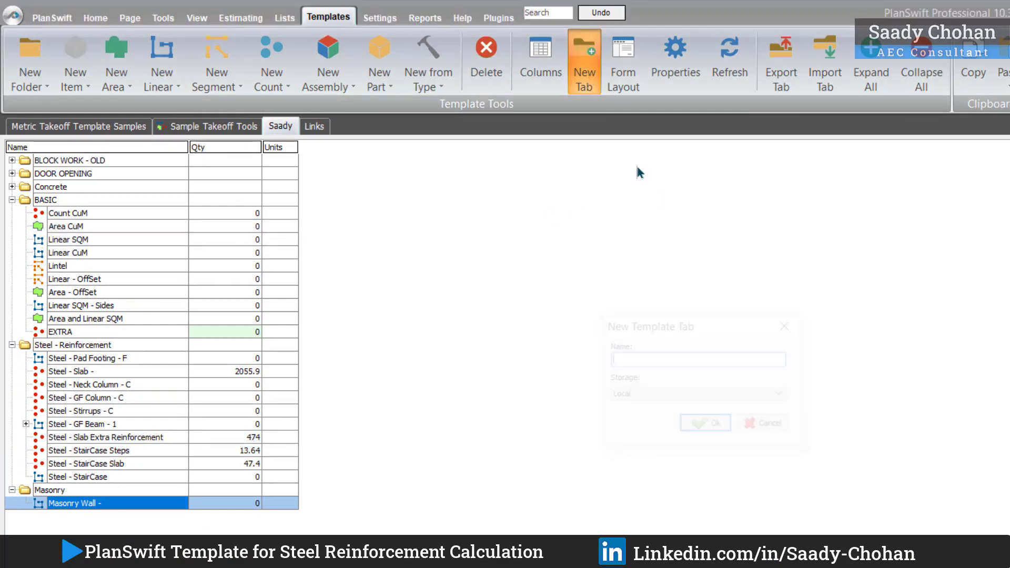
{"action": "type", "text": "TEST"}
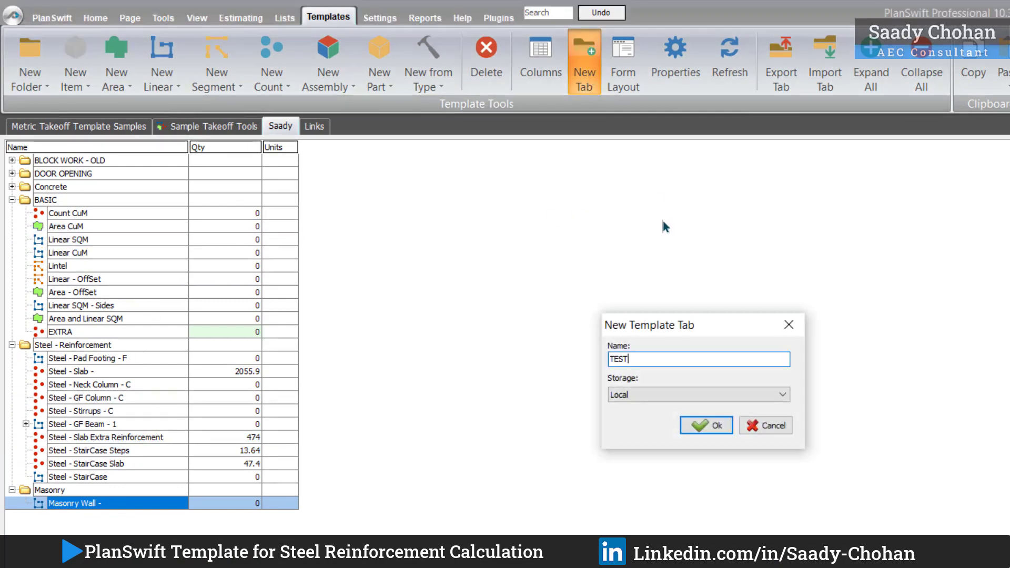
{"action": "left_click", "coordinate": [708, 424]}
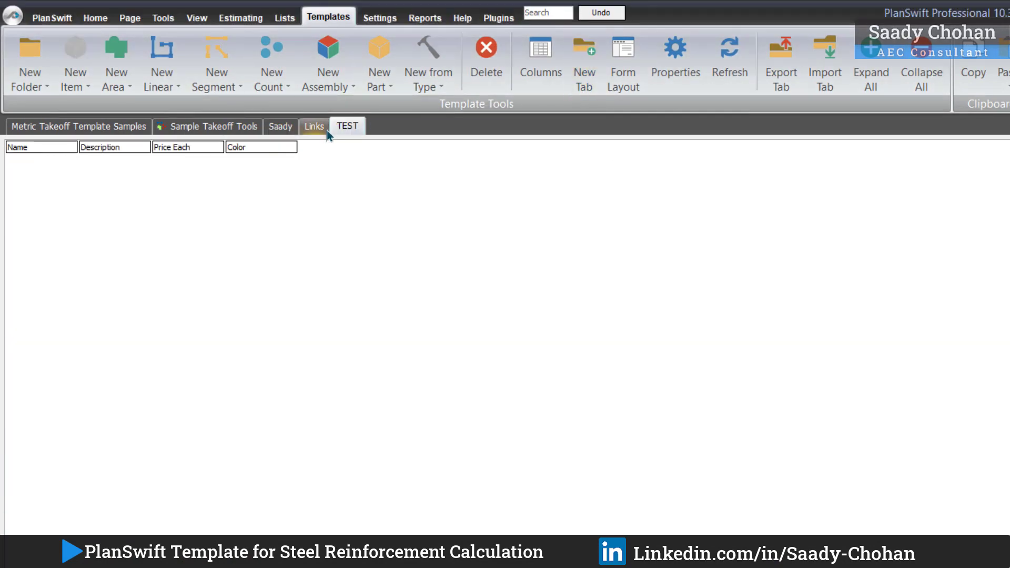
Add a scaled count item named STEEL SLAB, widen the Name column, and open its properties.
{"action": "left_click", "coordinate": [281, 59]}
{"action": "type", "text": "STEEL SLAB"}
{"action": "left_click", "coordinate": [560, 368]}
{"action": "left_click", "coordinate": [805, 449]}
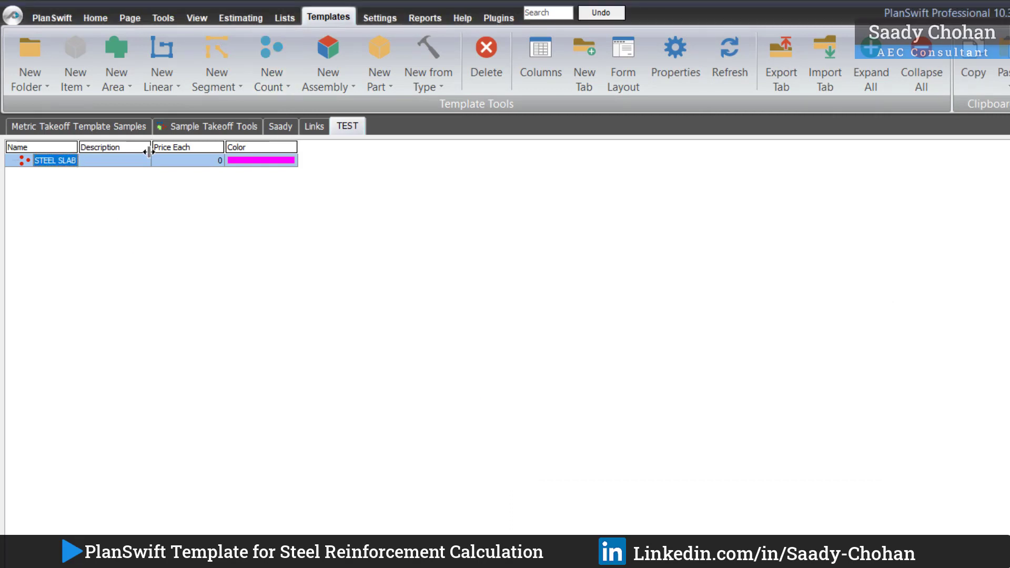
{"action": "left_click_drag", "start_coordinate": [76, 146], "coordinate": [151, 148]}
{"action": "right_click", "coordinate": [119, 164]}
{"action": "left_click", "coordinate": [142, 173]}
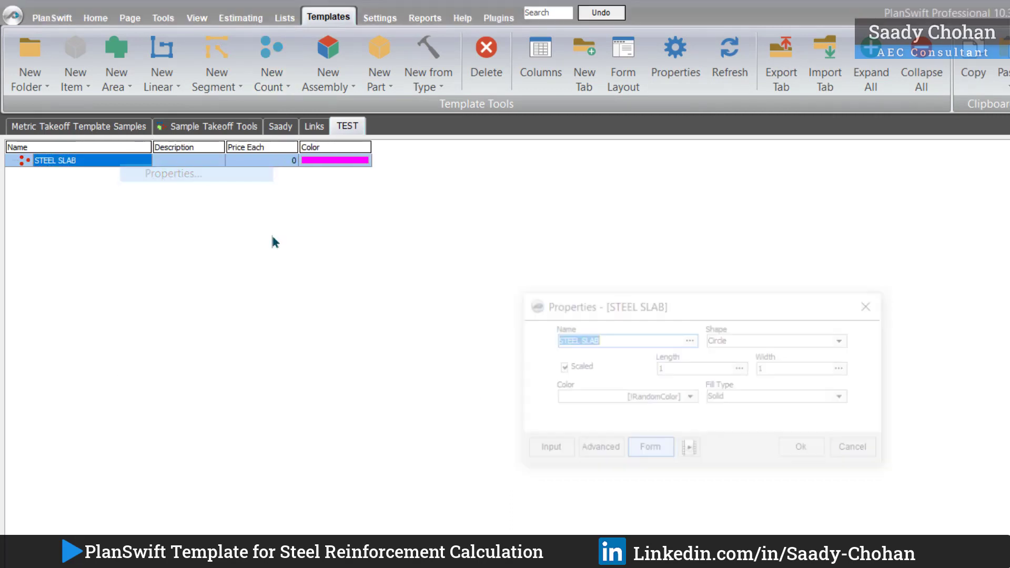
Add a Number property named Dia and place it in the Estimating group.
{"action": "left_click", "coordinate": [599, 453]}
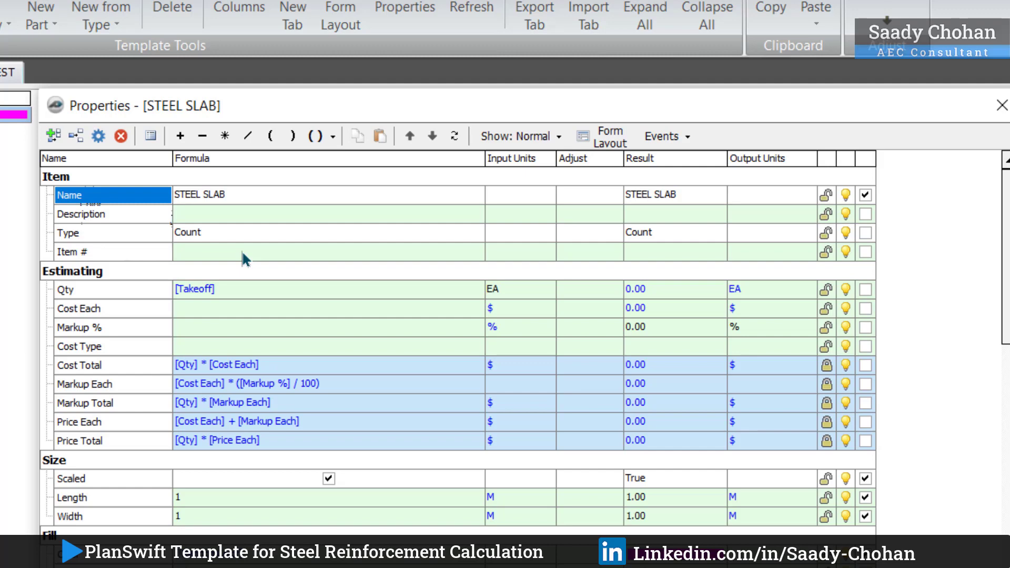
{"action": "left_click", "coordinate": [53, 135]}
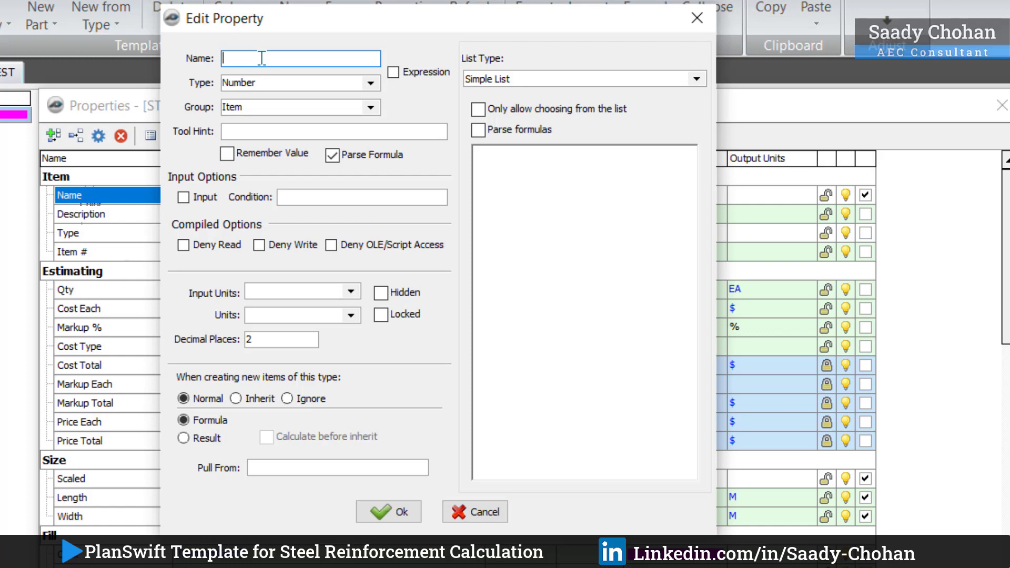
{"action": "type", "text": "Dia"}
{"action": "left_click", "coordinate": [389, 511]}
{"action": "double_click", "coordinate": [108, 270]}
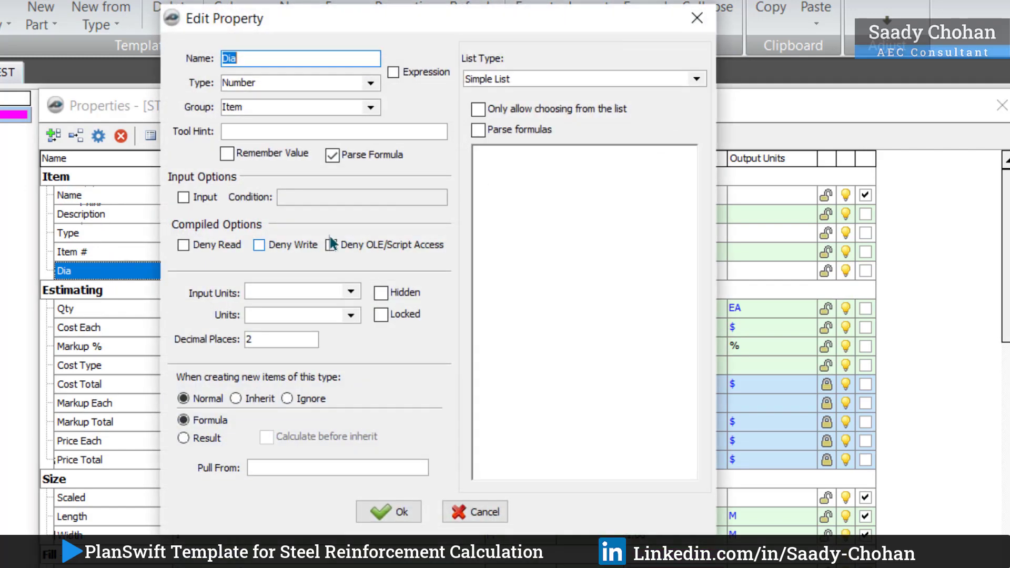
{"action": "left_click", "coordinate": [371, 82]}
{"action": "left_click", "coordinate": [370, 83]}
{"action": "left_click", "coordinate": [370, 107]}
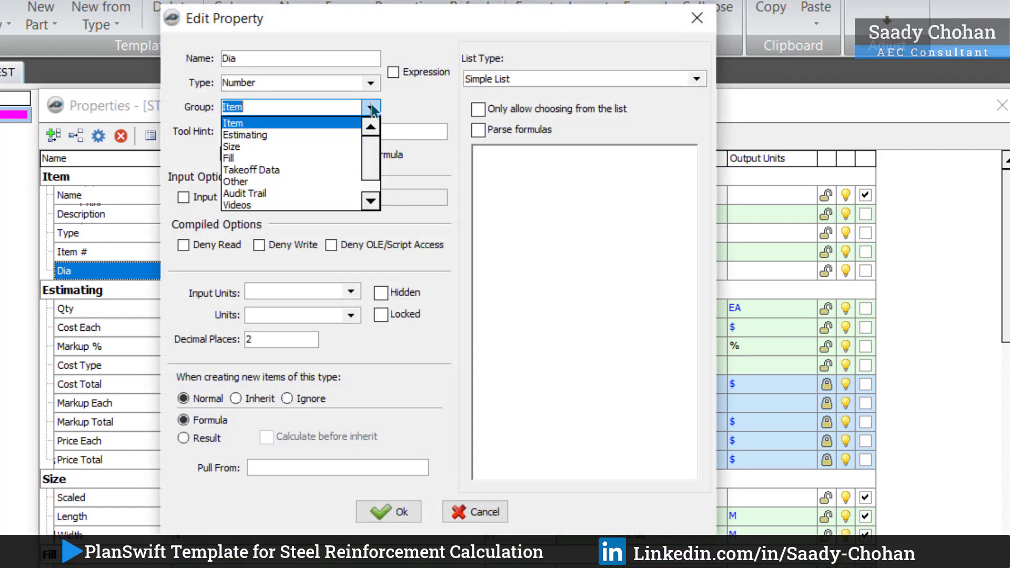
{"action": "left_click", "coordinate": [245, 135]}
{"action": "left_click", "coordinate": [375, 511]}
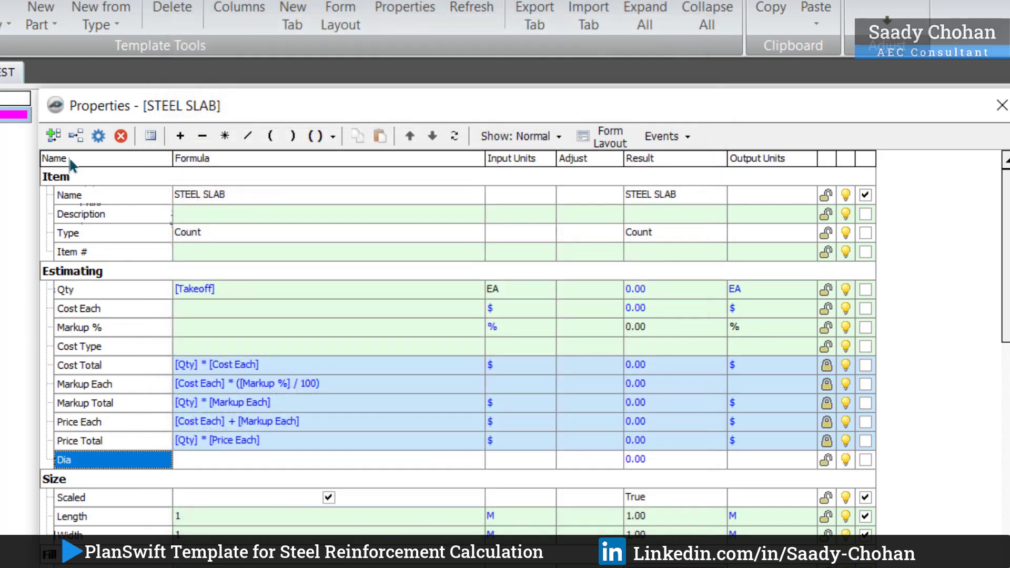
Add a Bar Weight property and begin naming a Top and Bottom property.
{"action": "left_click", "coordinate": [53, 136]}
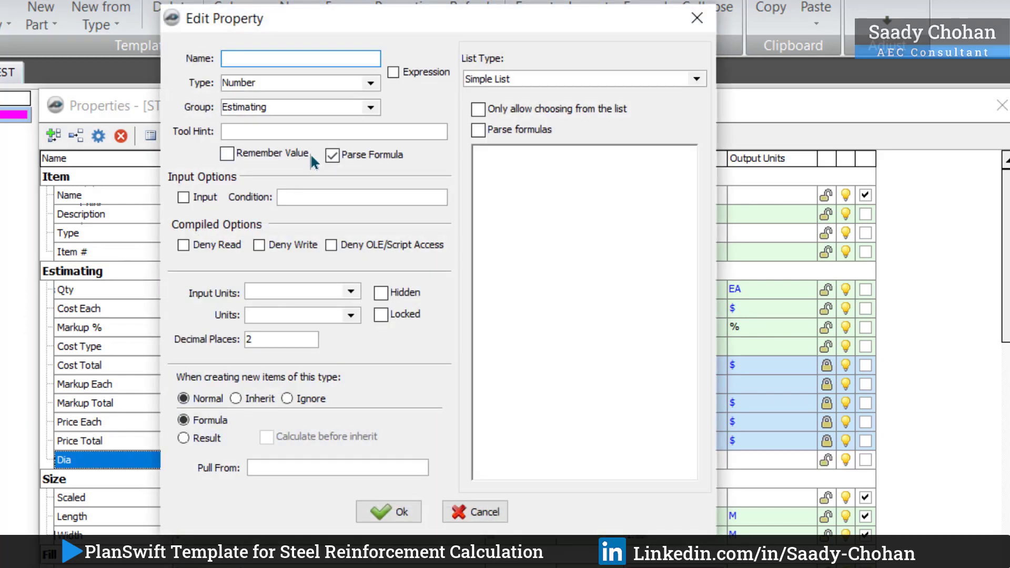
{"action": "type", "text": "Bar Weight"}
{"action": "left_click", "coordinate": [389, 512]}
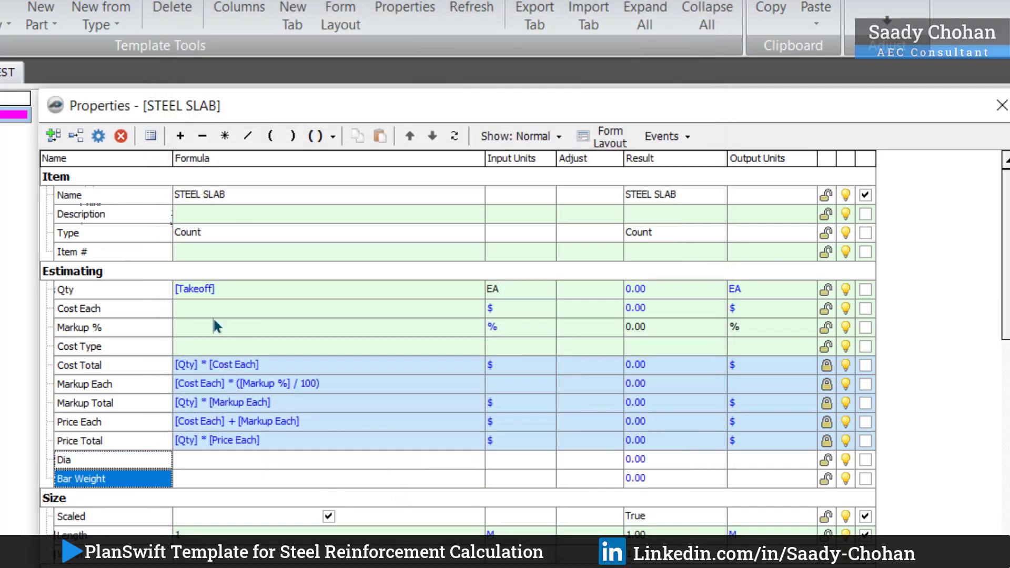
{"action": "left_click", "coordinate": [54, 138]}
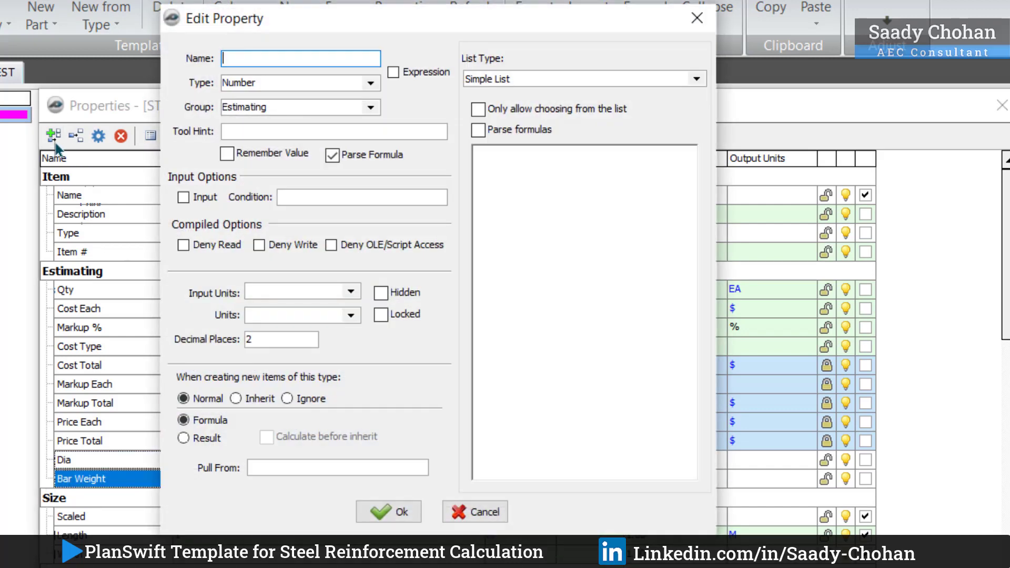
{"action": "type", "text": "Top and Bottom"}
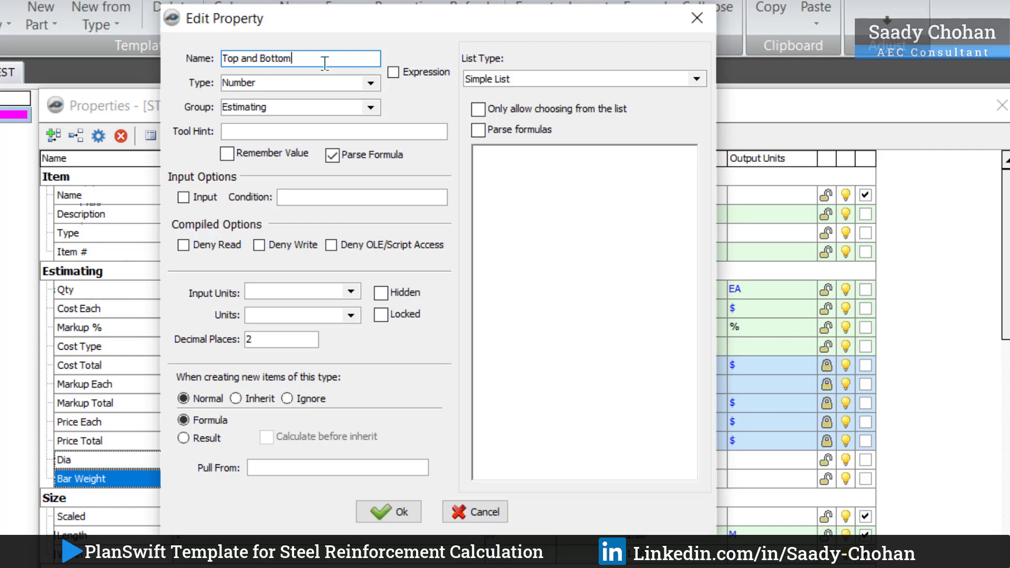
Confirm Top and Bottom, then add Long Bar Qty, Short Bar Qty and C to C properties.
{"action": "left_click", "coordinate": [396, 511]}
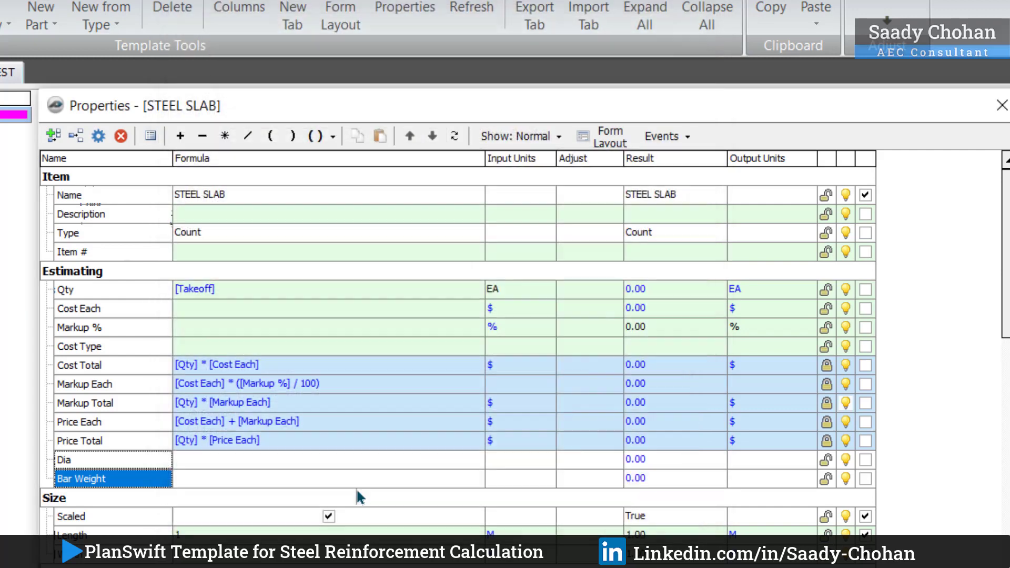
{"action": "left_click", "coordinate": [53, 136]}
{"action": "type", "text": "Long"}
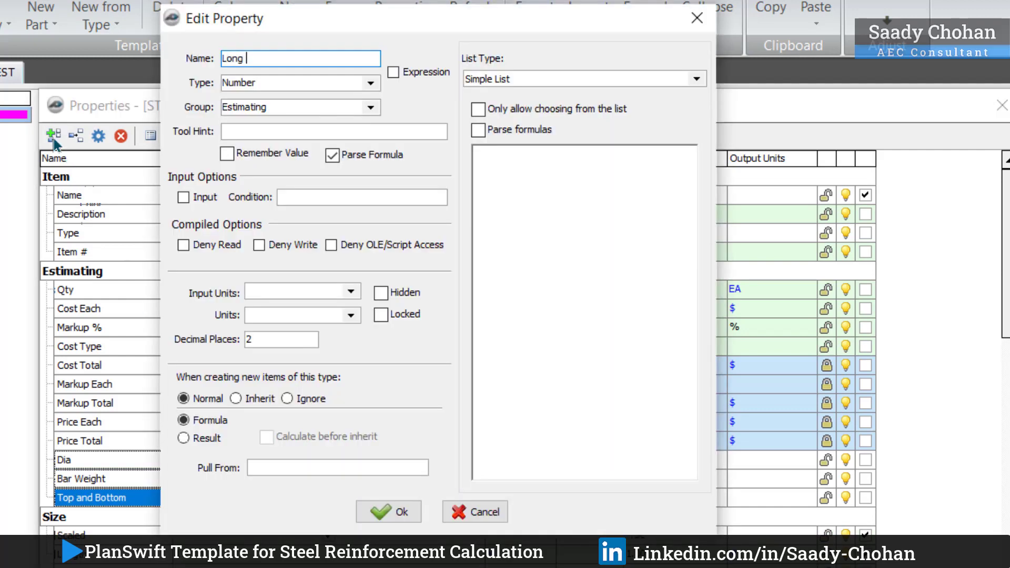
{"action": "type", "text": "Qty"}
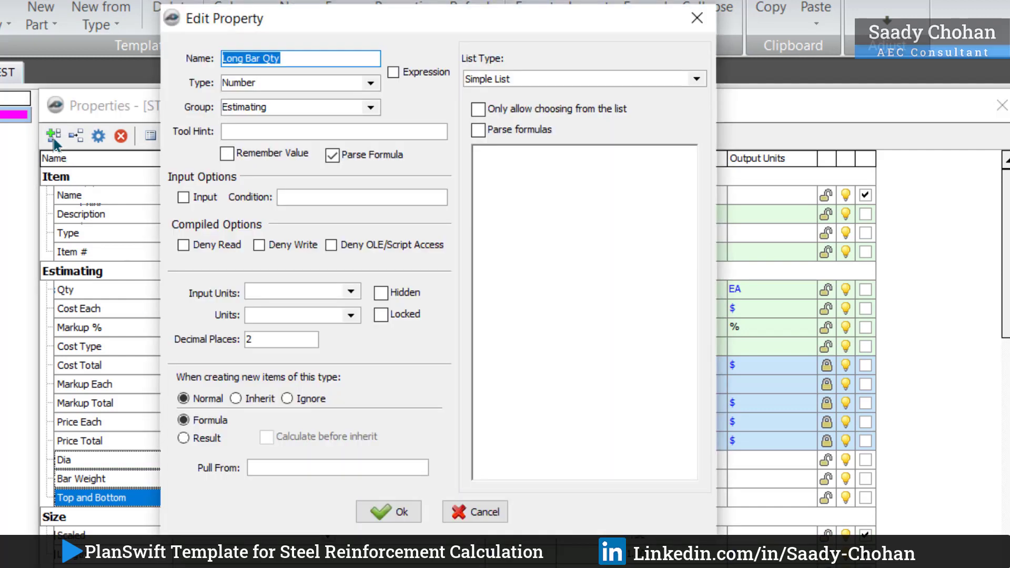
{"action": "key", "text": "Return"}
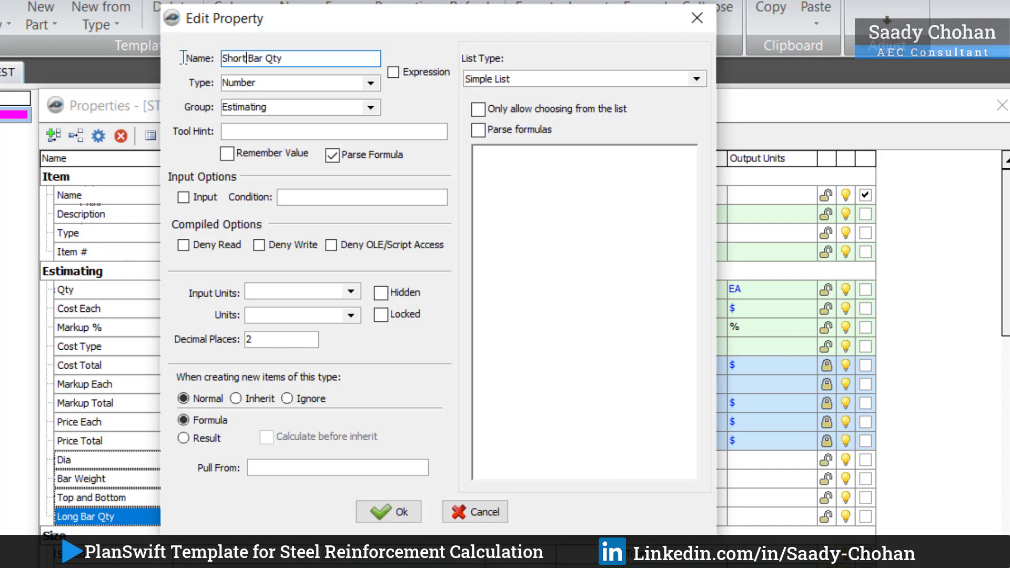
{"action": "left_click", "coordinate": [389, 512]}
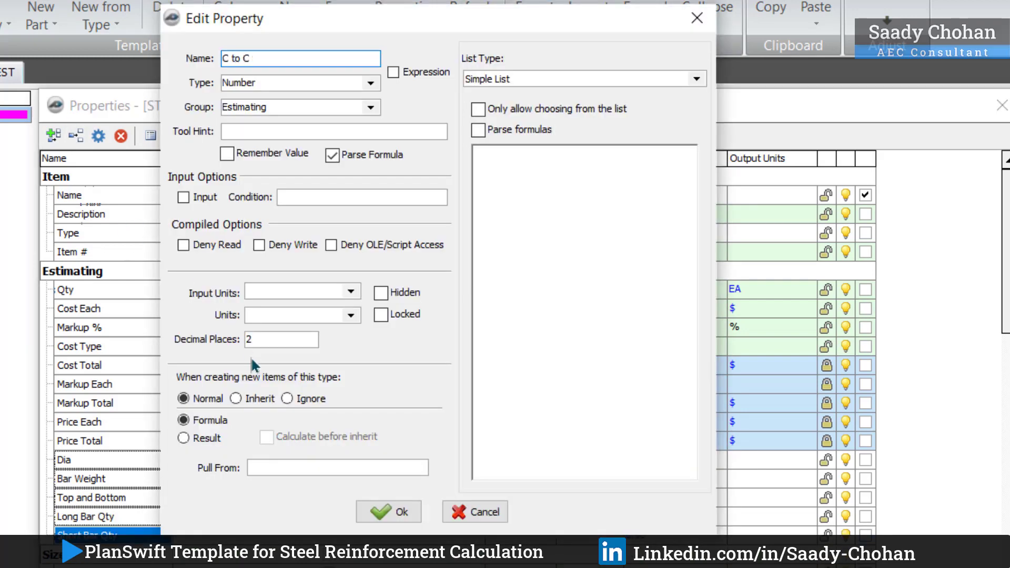
{"action": "left_click", "coordinate": [392, 510]}
Add Short Side and Long Side properties.
{"action": "left_click", "coordinate": [53, 136]}
{"action": "type", "text": "Short side"}
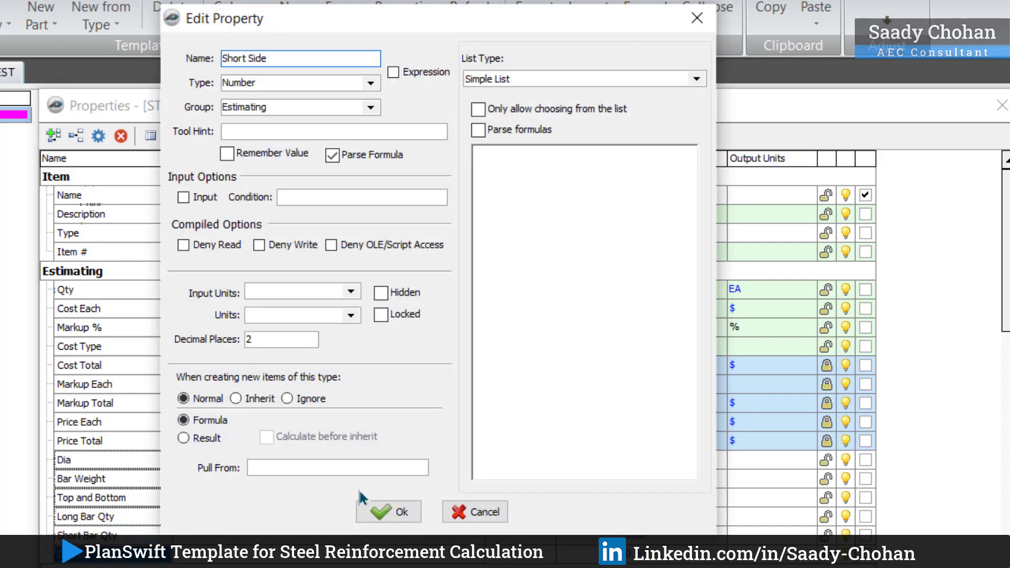
{"action": "left_click", "coordinate": [385, 513]}
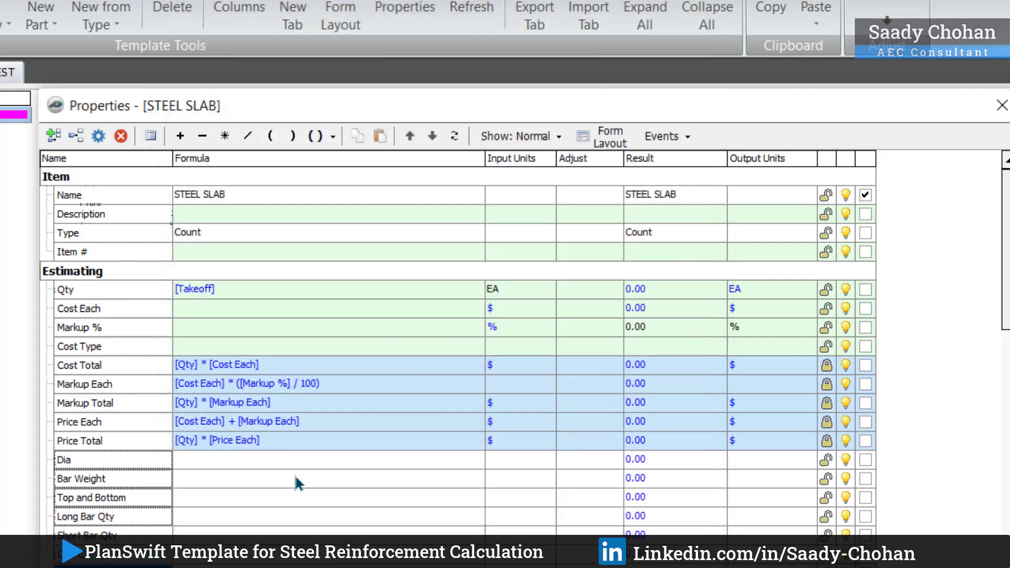
{"action": "left_click", "coordinate": [53, 136]}
{"action": "type", "text": "Long Side"}
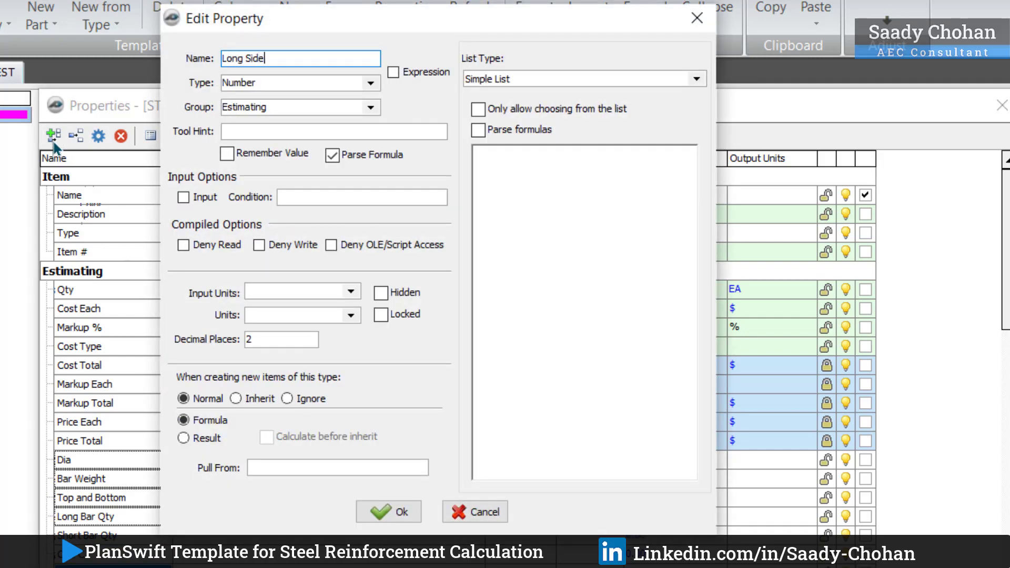
{"action": "left_click", "coordinate": [380, 508]}
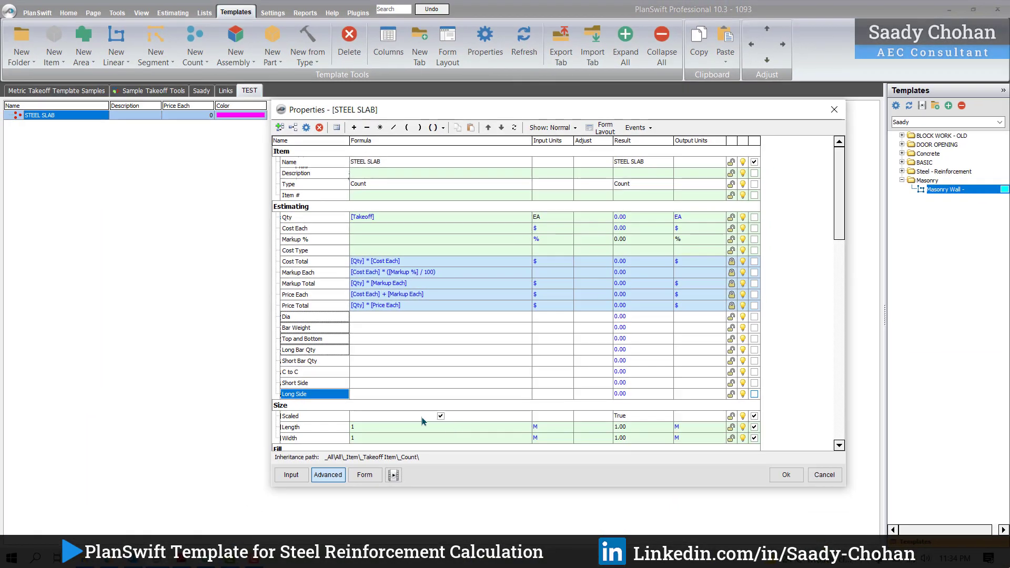
Reopen STEEL SLAB properties and set Dia input units to MM and Bar Weight to KG.
{"action": "left_click", "coordinate": [778, 474]}
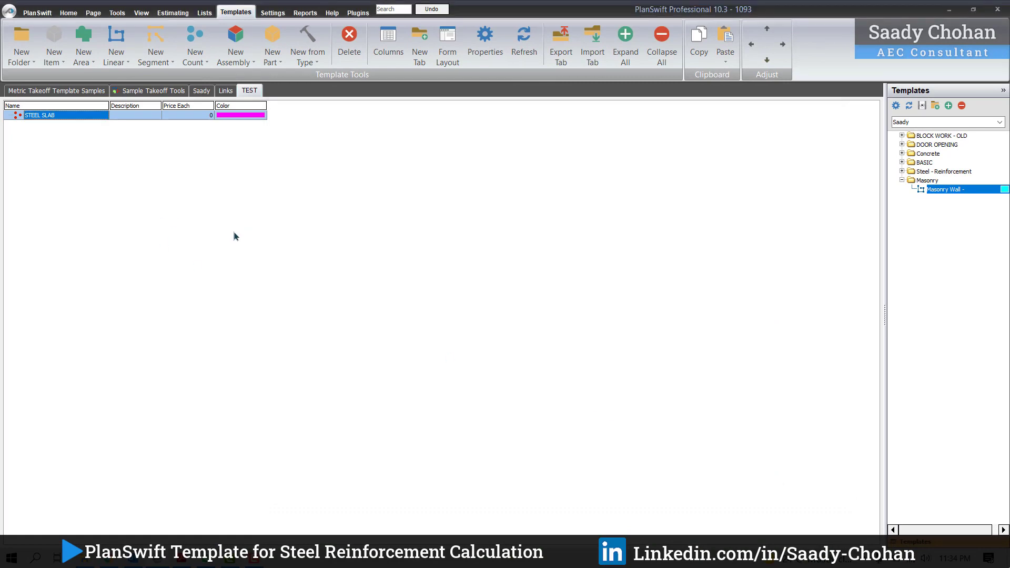
{"action": "right_click", "coordinate": [58, 117]}
{"action": "left_click", "coordinate": [81, 127]}
{"action": "left_click", "coordinate": [424, 332]}
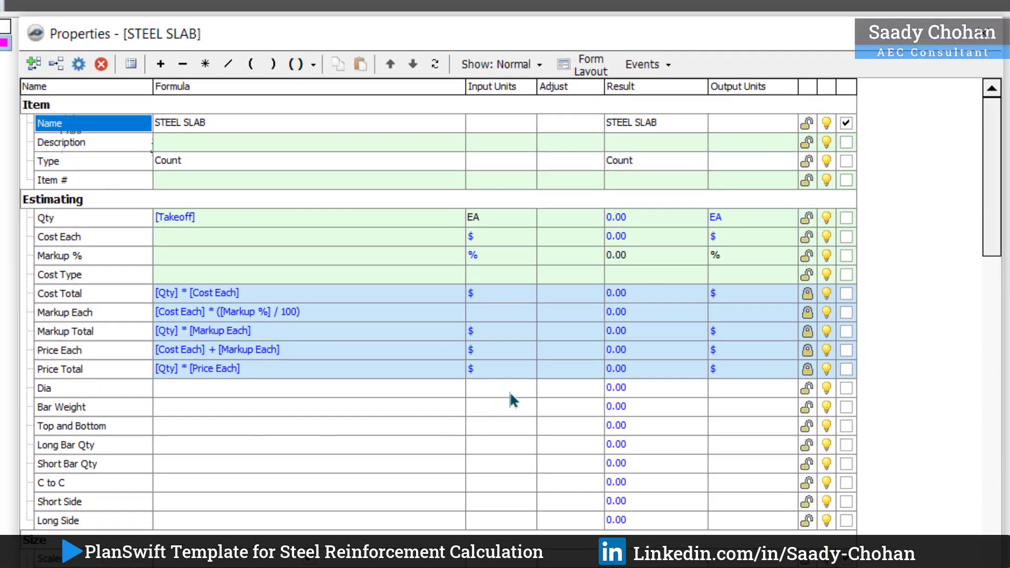
{"action": "left_click", "coordinate": [509, 390]}
{"action": "left_click", "coordinate": [526, 481]}
{"action": "left_click", "coordinate": [488, 416]}
{"action": "left_click", "coordinate": [525, 409]}
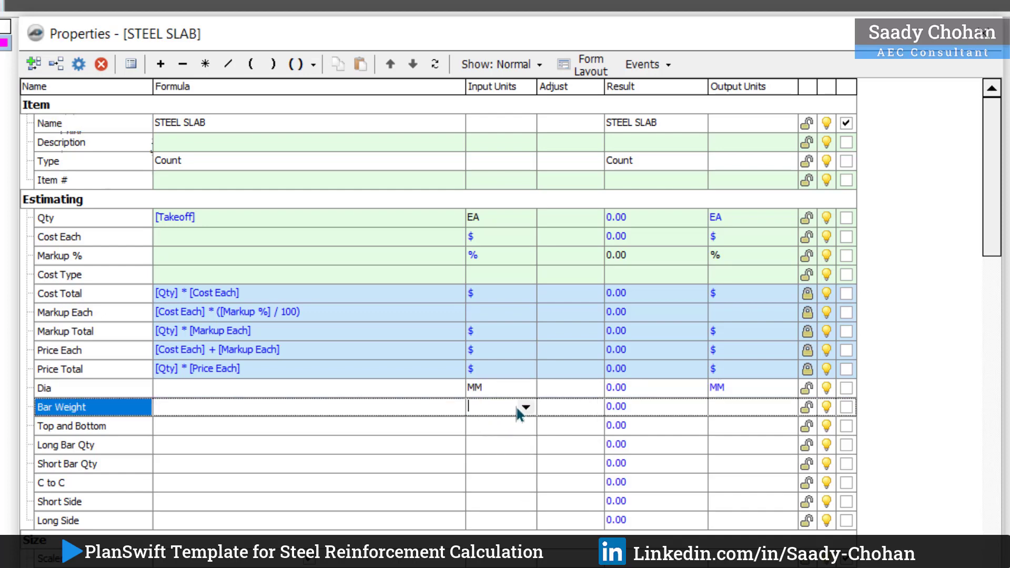
{"action": "left_click", "coordinate": [525, 408]}
{"action": "type", "text": "KG"}
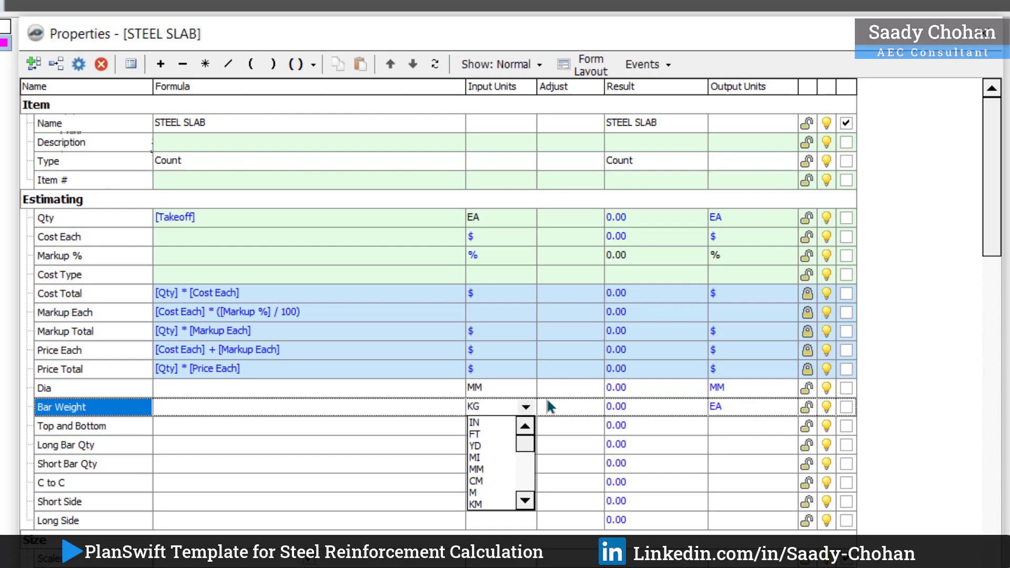
Set Top and Bottom, Long Bar Qty and Short Bar Qty input units to EA.
{"action": "left_click", "coordinate": [547, 408]}
{"action": "left_click", "coordinate": [525, 426]}
{"action": "left_click", "coordinate": [500, 476]}
{"action": "left_click", "coordinate": [531, 444]}
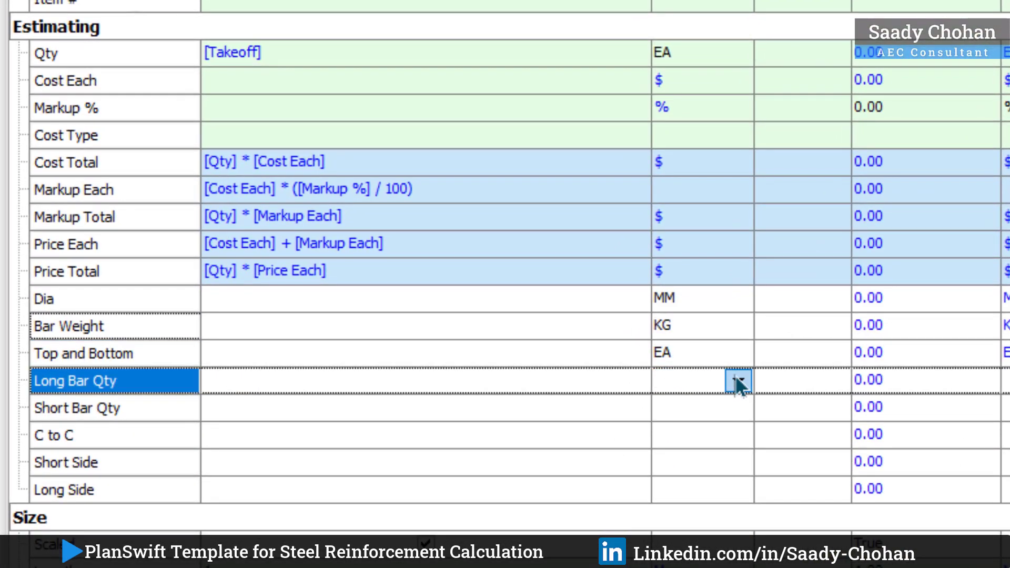
{"action": "type", "text": "EA"}
{"action": "left_click", "coordinate": [737, 408]}
{"action": "left_click", "coordinate": [739, 408]}
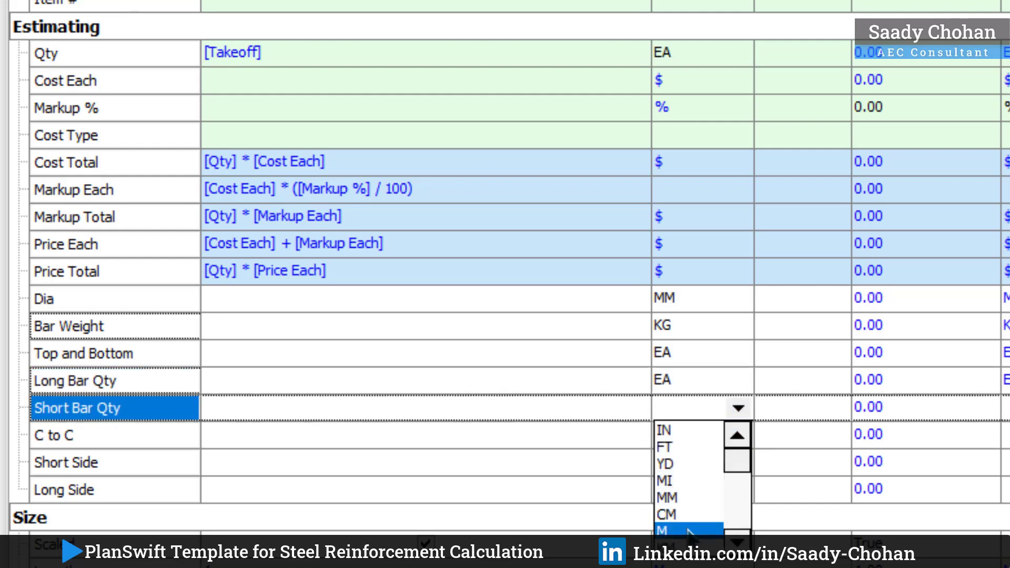
{"action": "scroll", "coordinate": [684, 479], "scroll_direction": "down", "scroll_amount": 2}
{"action": "left_click", "coordinate": [676, 465]}
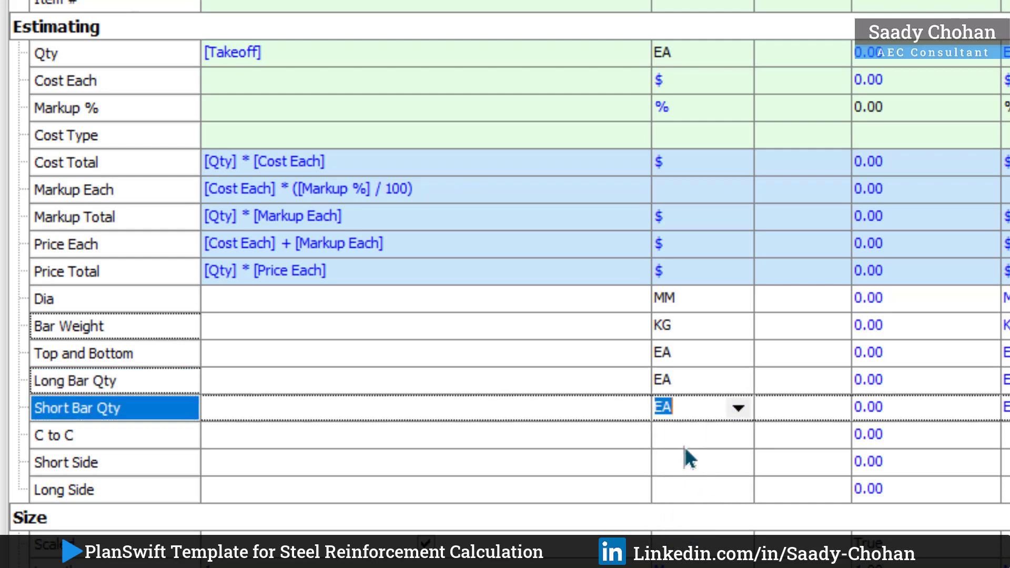
Set C to C, Short Side and Long Side input units to M and save.
{"action": "left_click", "coordinate": [716, 433]}
{"action": "left_click", "coordinate": [738, 436]}
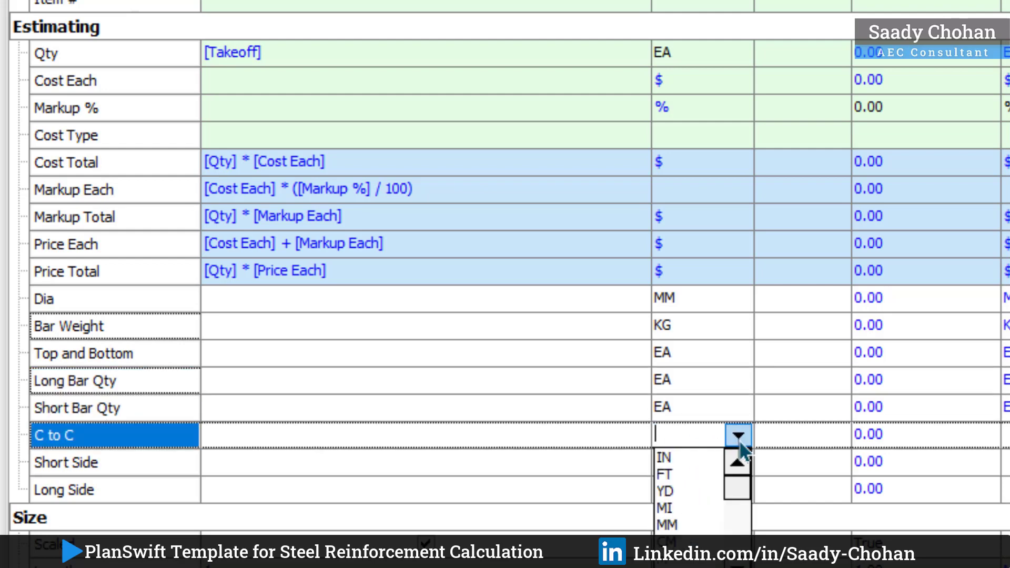
{"action": "left_click", "coordinate": [678, 529]}
{"action": "left_click", "coordinate": [734, 463]}
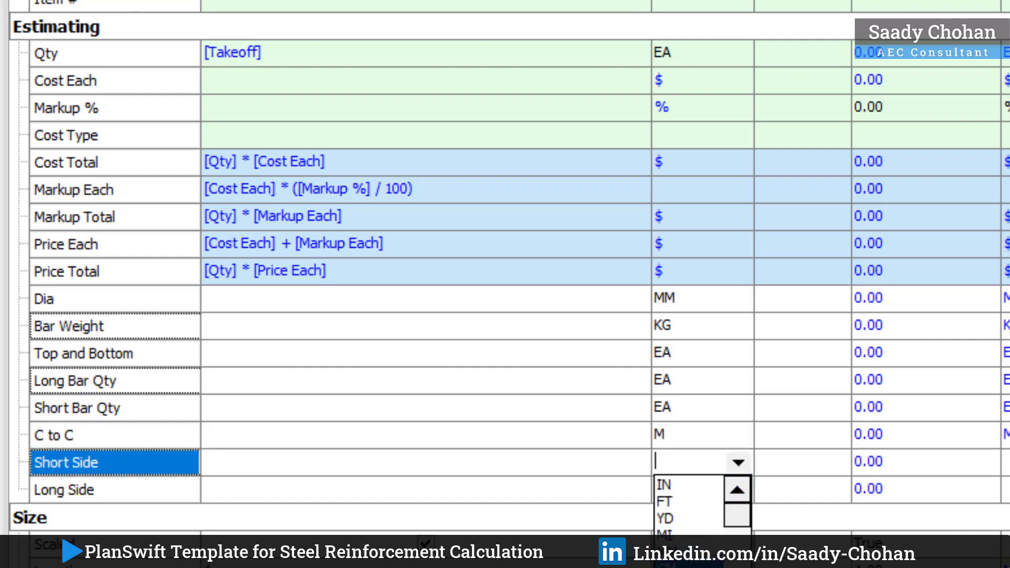
{"action": "left_click", "coordinate": [679, 529]}
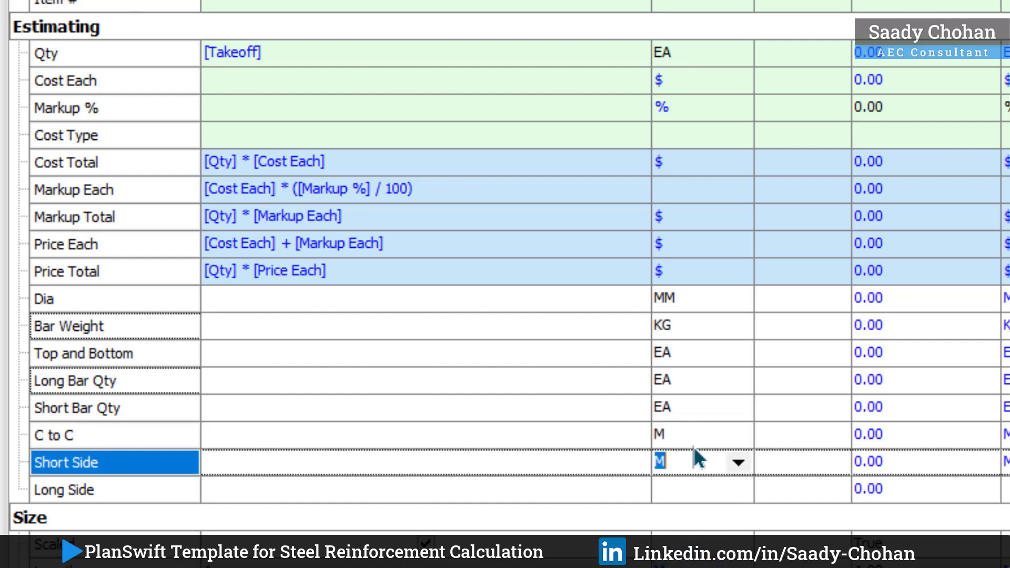
{"action": "left_click", "coordinate": [731, 488]}
{"action": "left_click", "coordinate": [739, 490]}
{"action": "left_click", "coordinate": [679, 529]}
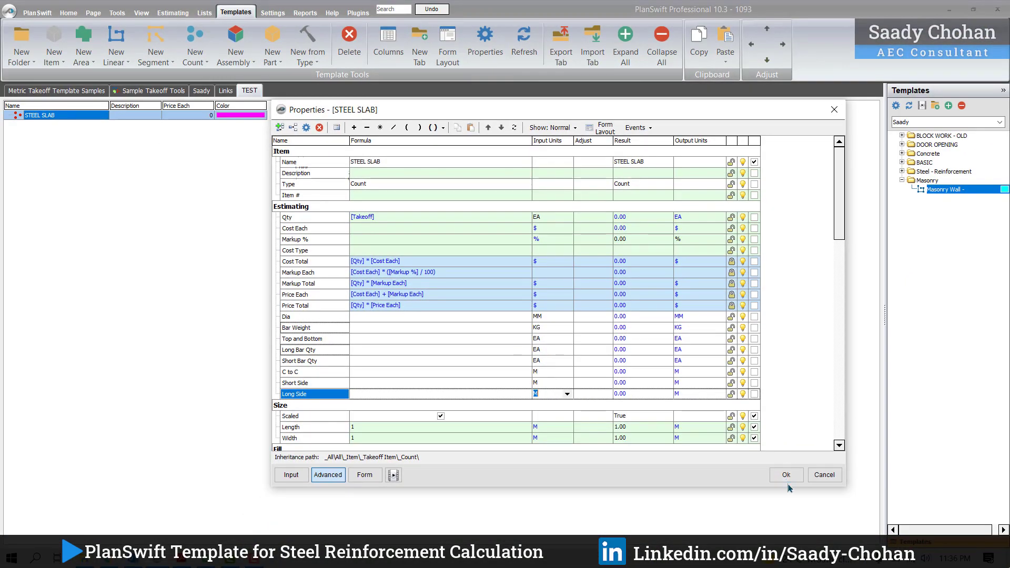
{"action": "left_click", "coordinate": [787, 481]}
Reopen STEEL SLAB properties and give Dia the choice list 08, 10, 12, 16.
{"action": "right_click", "coordinate": [55, 117]}
{"action": "left_click", "coordinate": [78, 129]}
{"action": "left_click", "coordinate": [428, 323]}
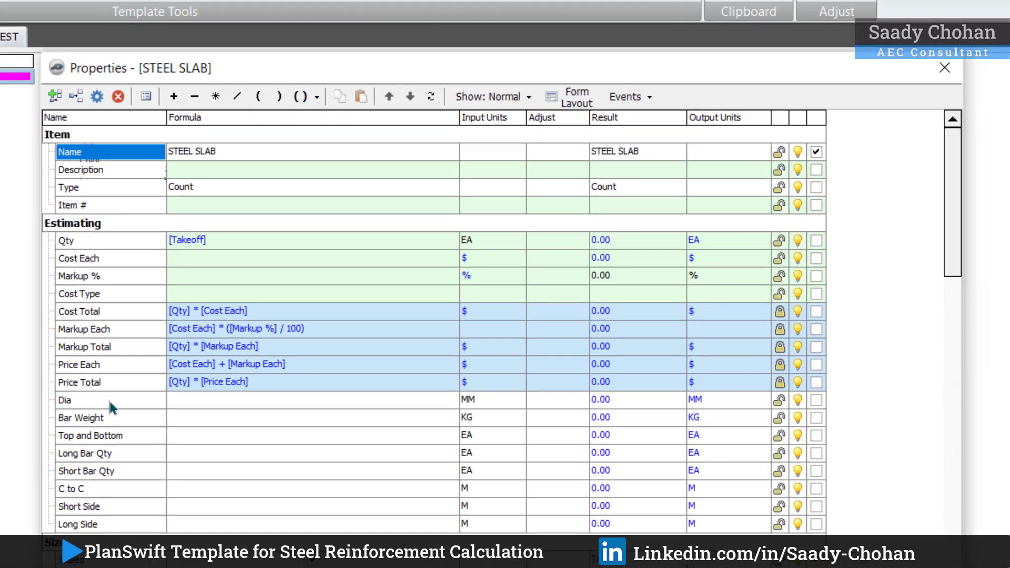
{"action": "double_click", "coordinate": [84, 390]}
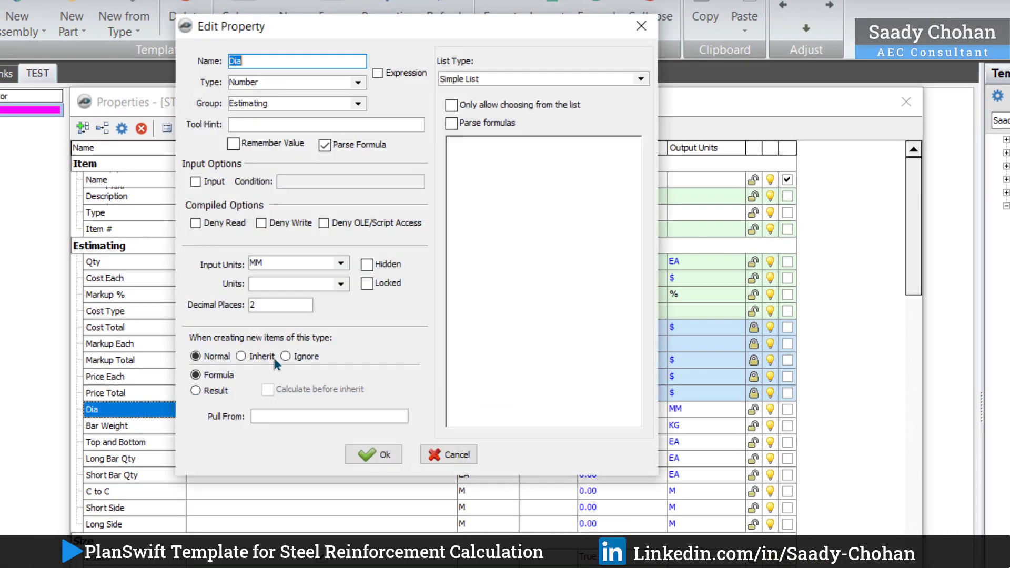
{"action": "left_click", "coordinate": [499, 226]}
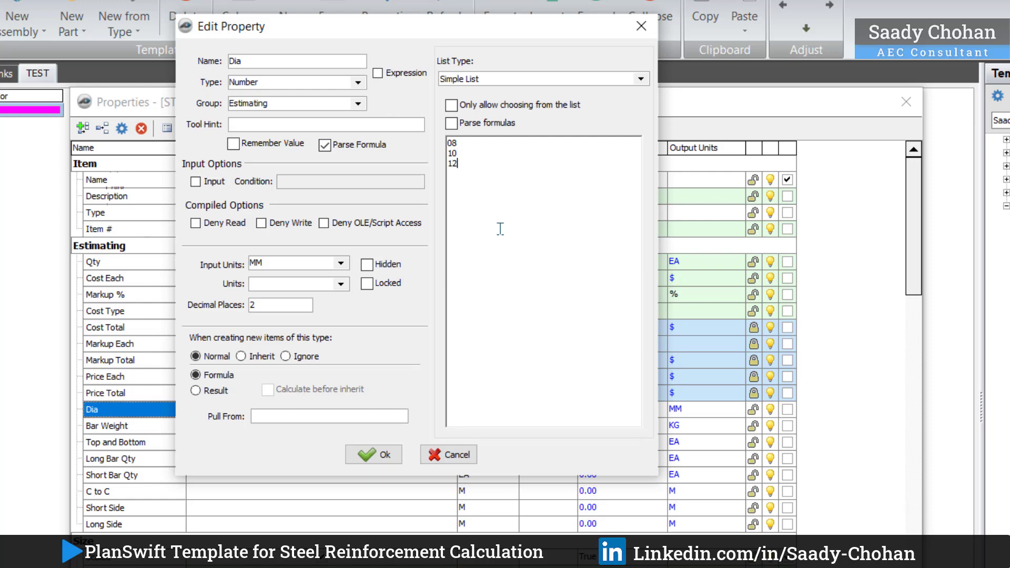
{"action": "type", "text": "08 10 12 16"}
{"action": "left_click", "coordinate": [371, 454]}
Set Dia to 12 and bring up the Bar Weight property settings.
{"action": "left_click", "coordinate": [447, 410]}
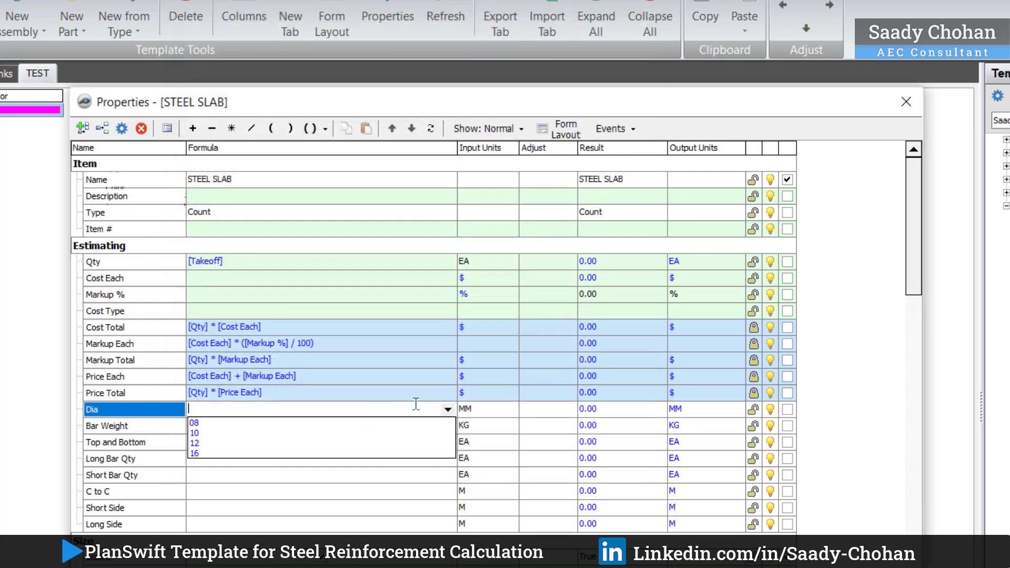
{"action": "left_click", "coordinate": [344, 443]}
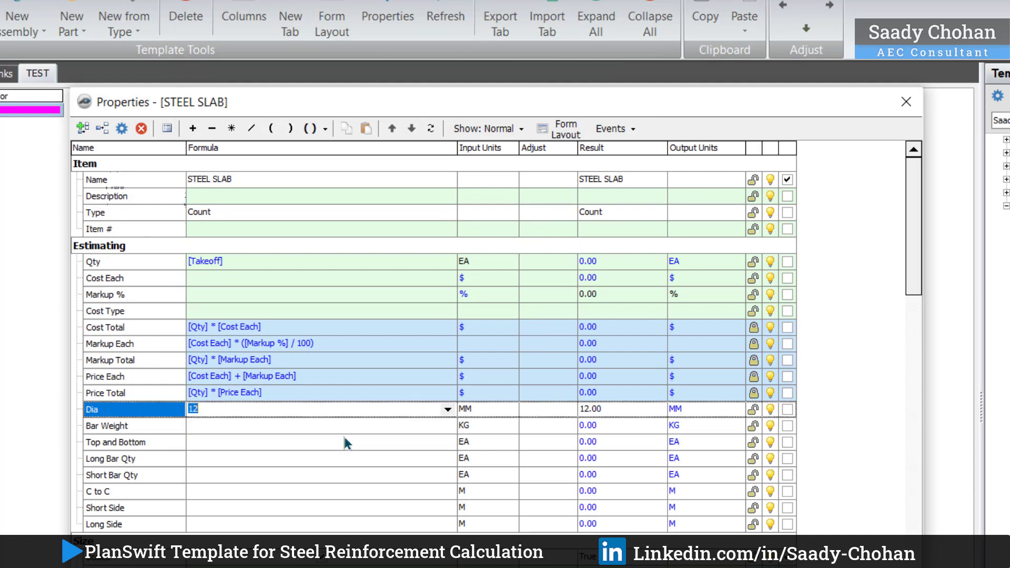
{"action": "double_click", "coordinate": [146, 424]}
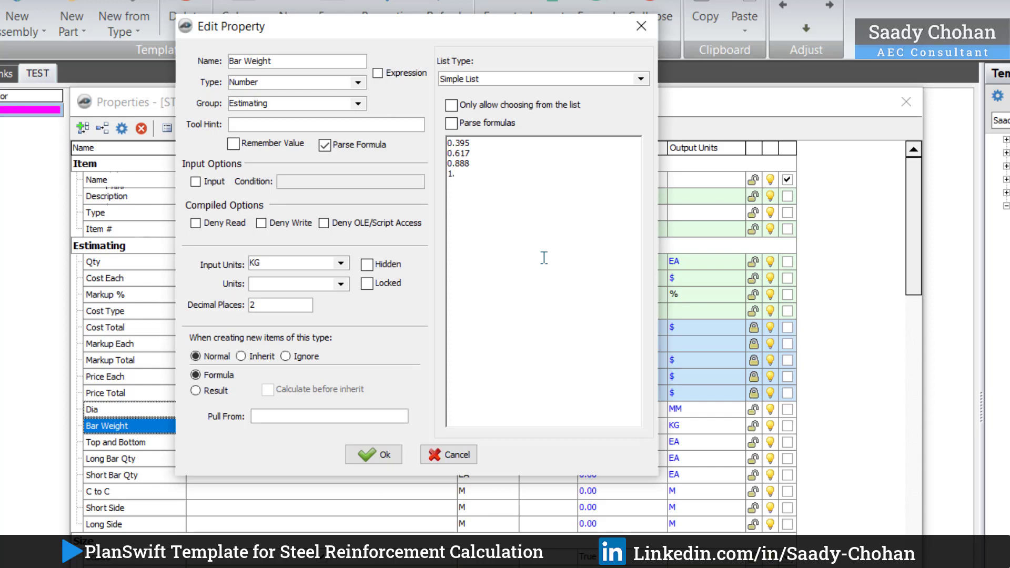
Confirm Bar Weight's list of weights and set Bar Weight to 0.888.
{"action": "left_click", "coordinate": [379, 453]}
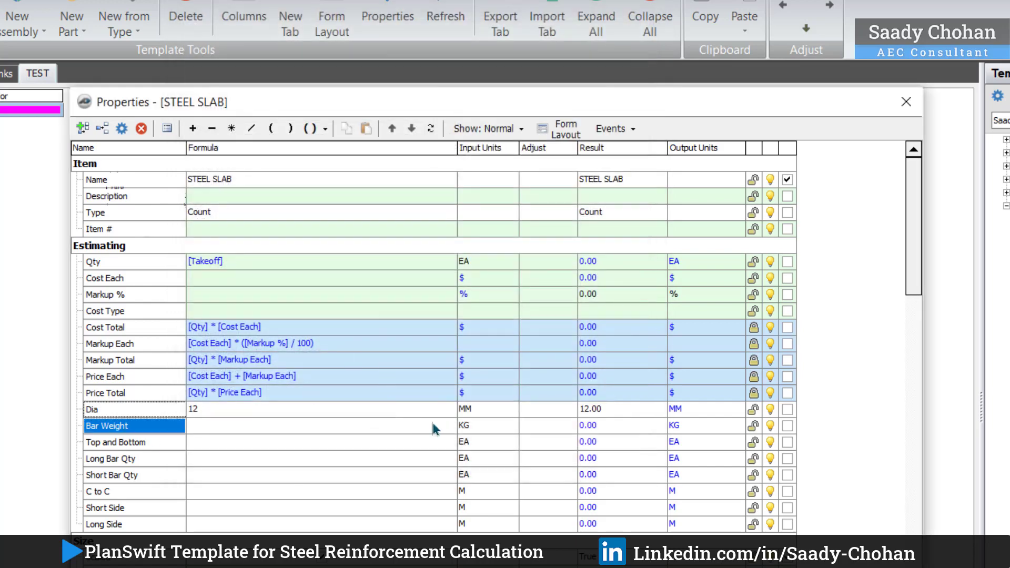
{"action": "left_click", "coordinate": [447, 426]}
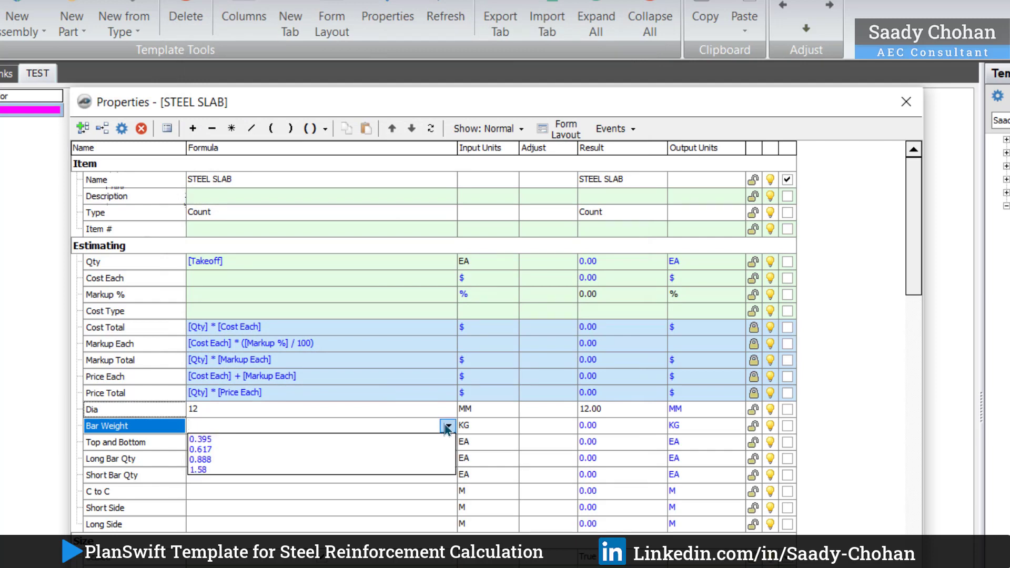
{"action": "left_click", "coordinate": [199, 459]}
Give Top and Bottom the choices 1 and 2, and set it to 1.
{"action": "double_click", "coordinate": [164, 445]}
{"action": "left_click", "coordinate": [549, 240]}
{"action": "type", "text": "1"}
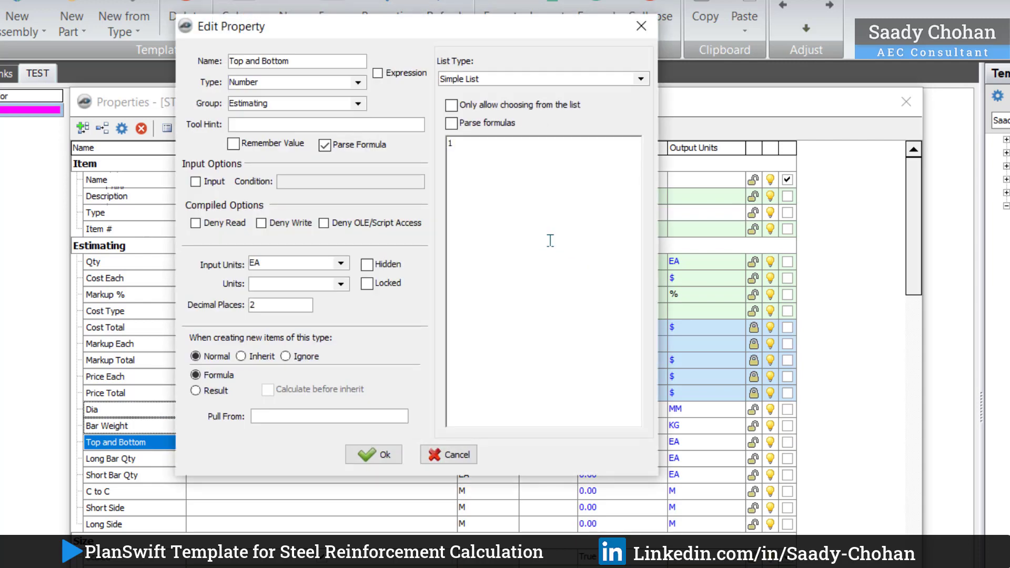
{"action": "key", "text": "Return"}
{"action": "type", "text": "2"}
{"action": "left_click", "coordinate": [383, 453]}
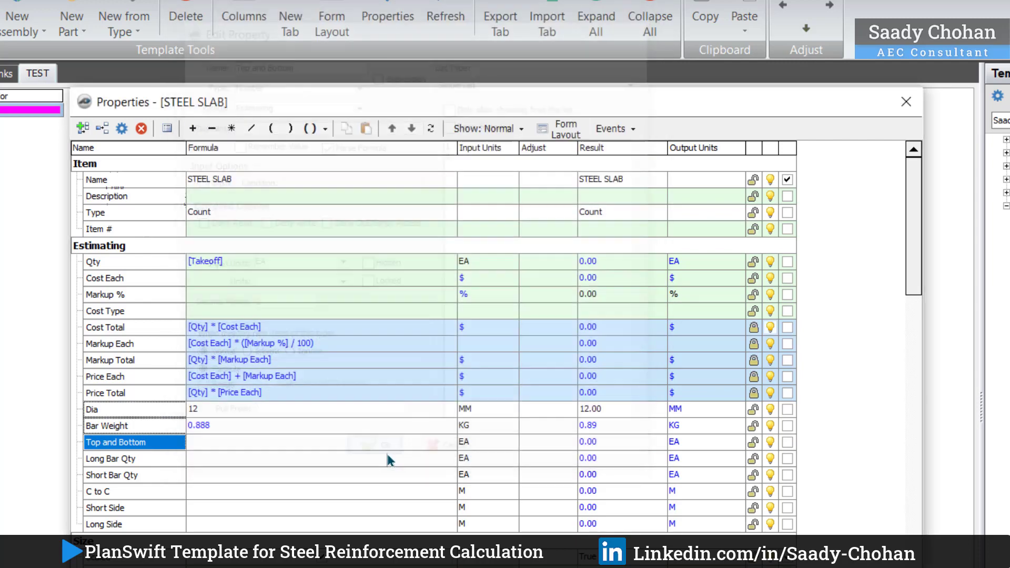
{"action": "left_click", "coordinate": [414, 441]}
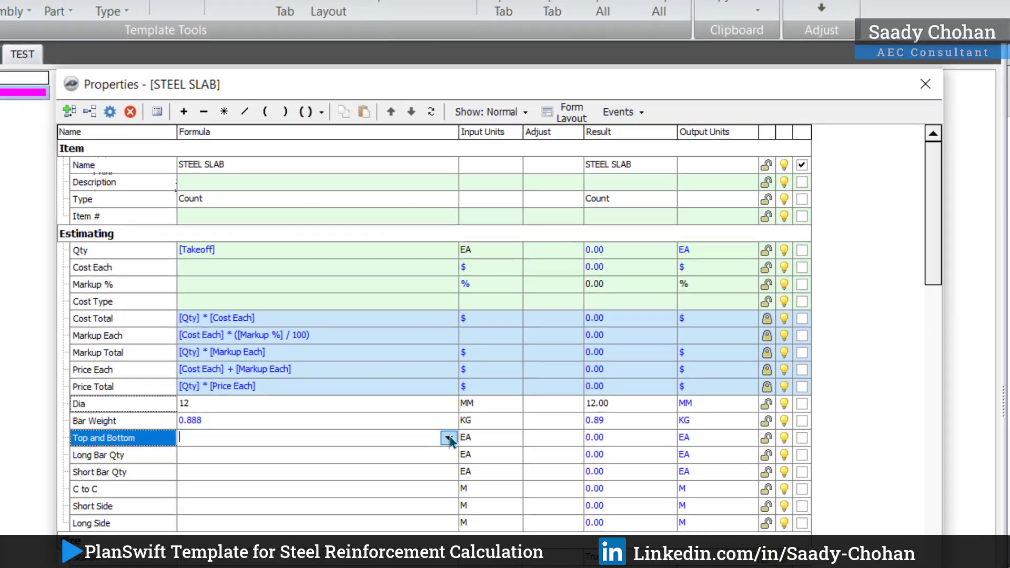
{"action": "left_click", "coordinate": [449, 439]}
{"action": "left_click", "coordinate": [409, 455]}
{"action": "left_click", "coordinate": [87, 500]}
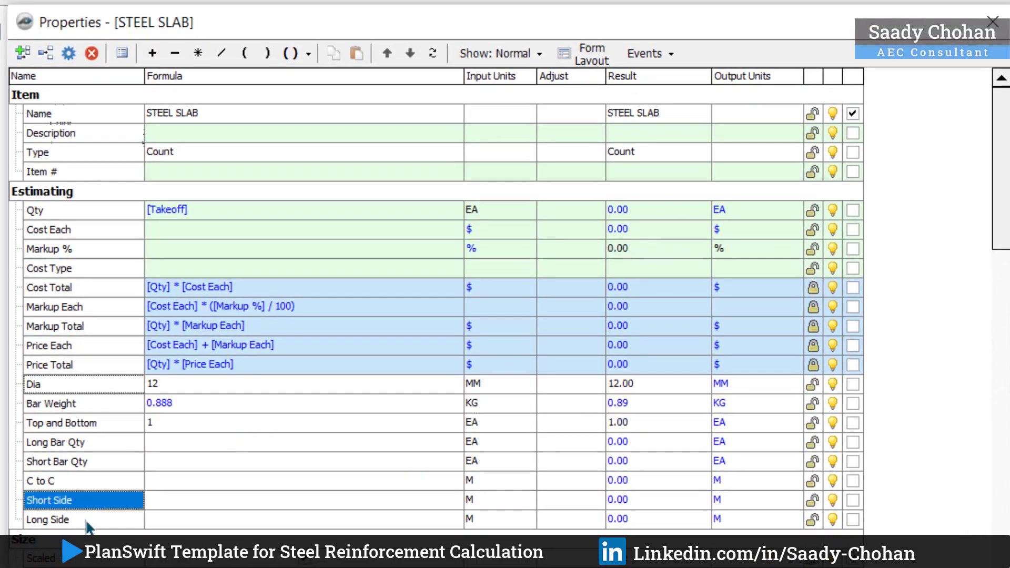
Check the Long Side, C to C, Long Bar Qty and Short Bar Qty properties, then show the detailed grid.
{"action": "left_click", "coordinate": [88, 521]}
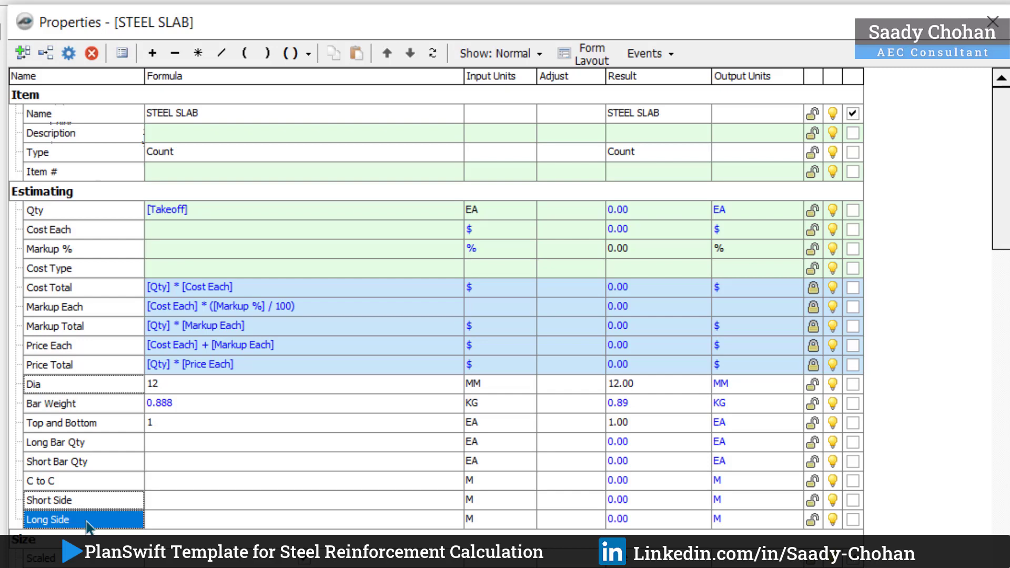
{"action": "left_click", "coordinate": [186, 516]}
{"action": "left_click", "coordinate": [169, 481]}
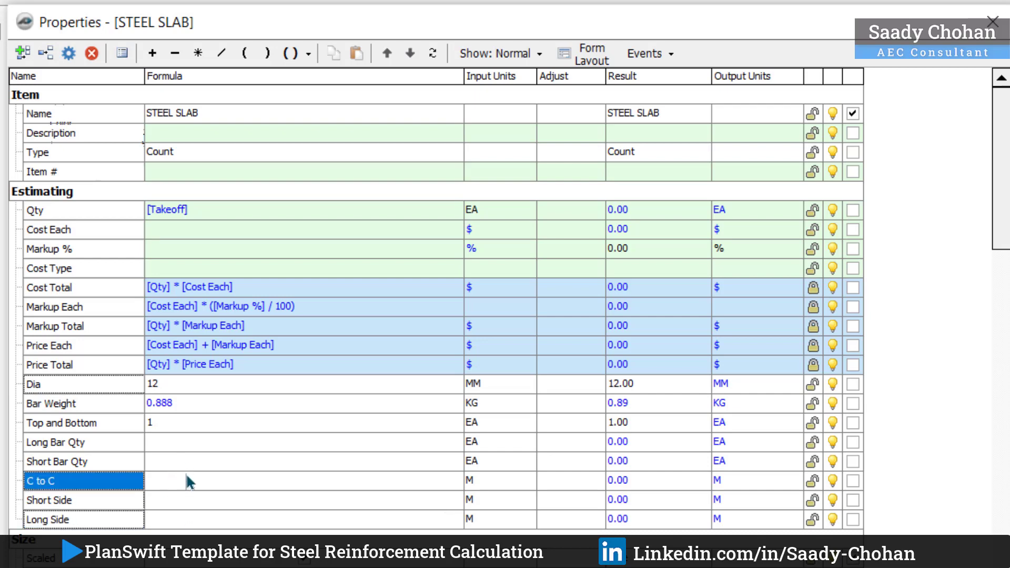
{"action": "left_click", "coordinate": [89, 442]}
{"action": "left_click", "coordinate": [90, 460]}
{"action": "left_click", "coordinate": [87, 448]}
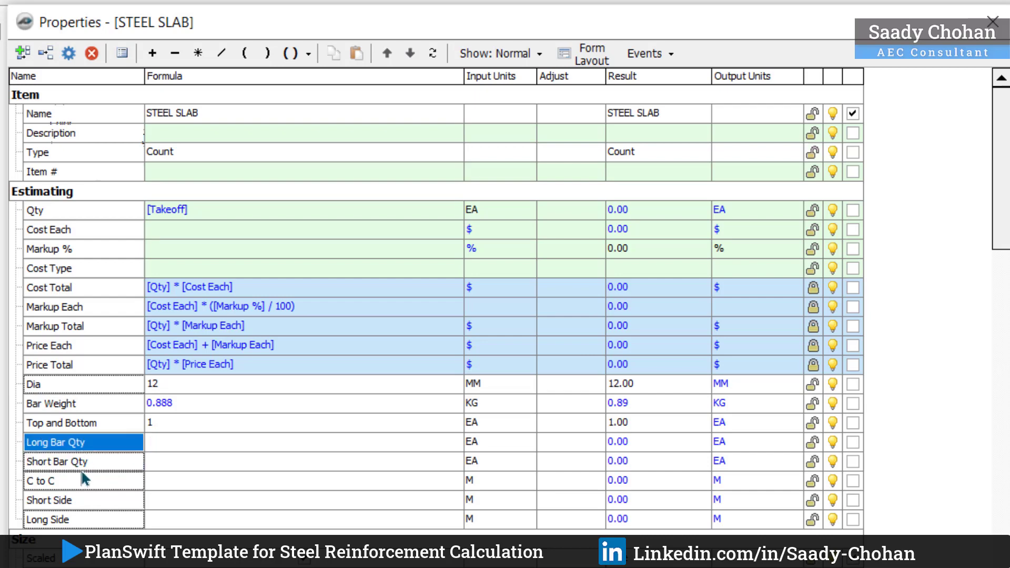
{"action": "left_click", "coordinate": [77, 467]}
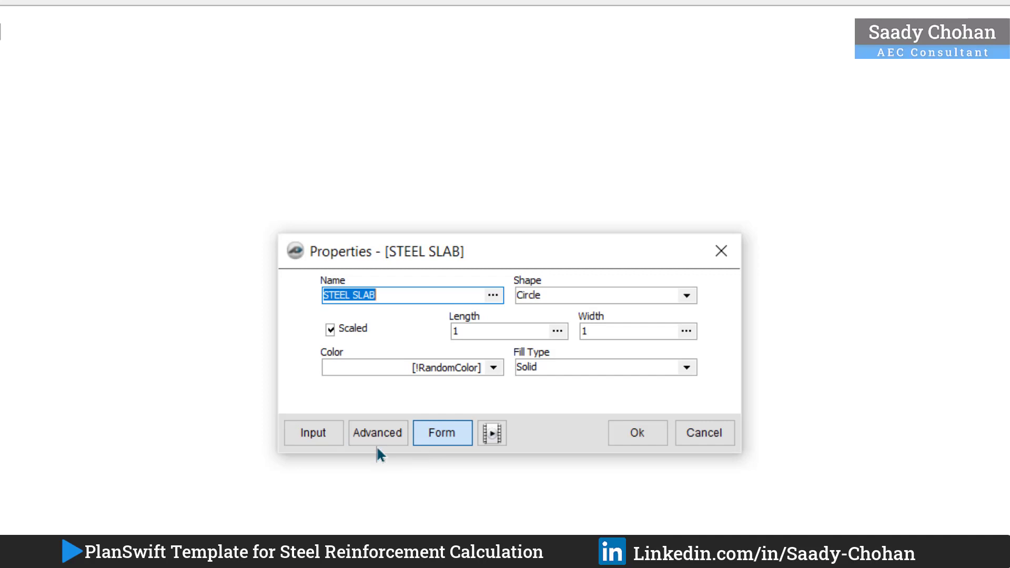
{"action": "left_click", "coordinate": [377, 432]}
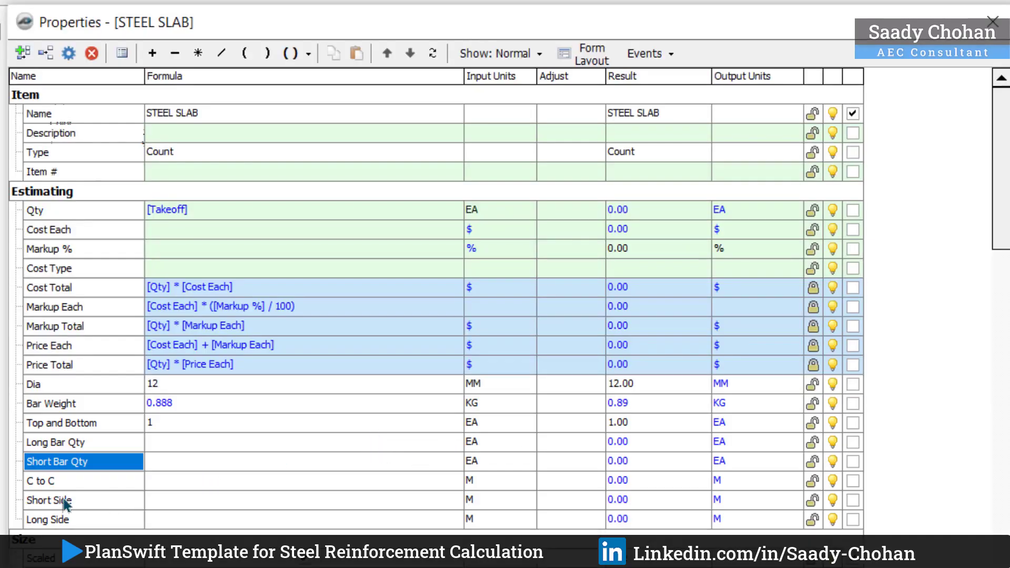
Enable the form checkbox for Short Side, Long Side, C to C, Top and Bottom, Bar Weight and Dia.
{"action": "left_click", "coordinate": [852, 500]}
{"action": "left_click", "coordinate": [853, 519]}
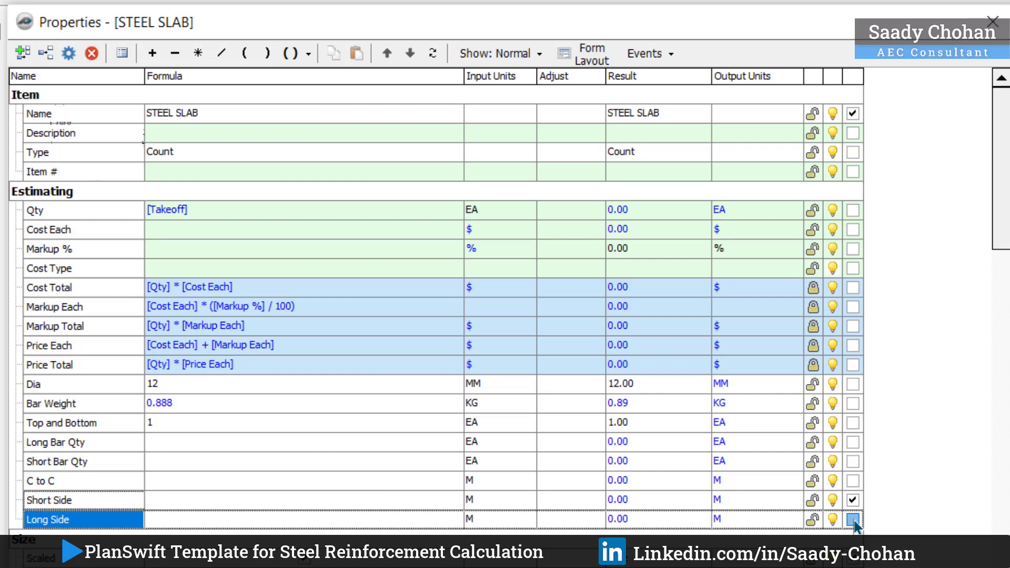
{"action": "left_click", "coordinate": [852, 481]}
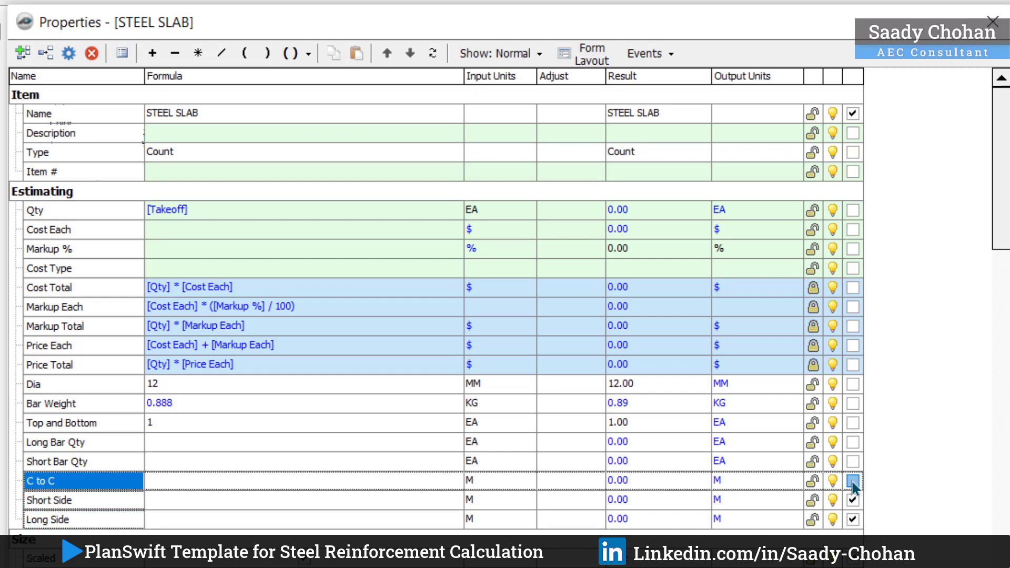
{"action": "left_click", "coordinate": [853, 423]}
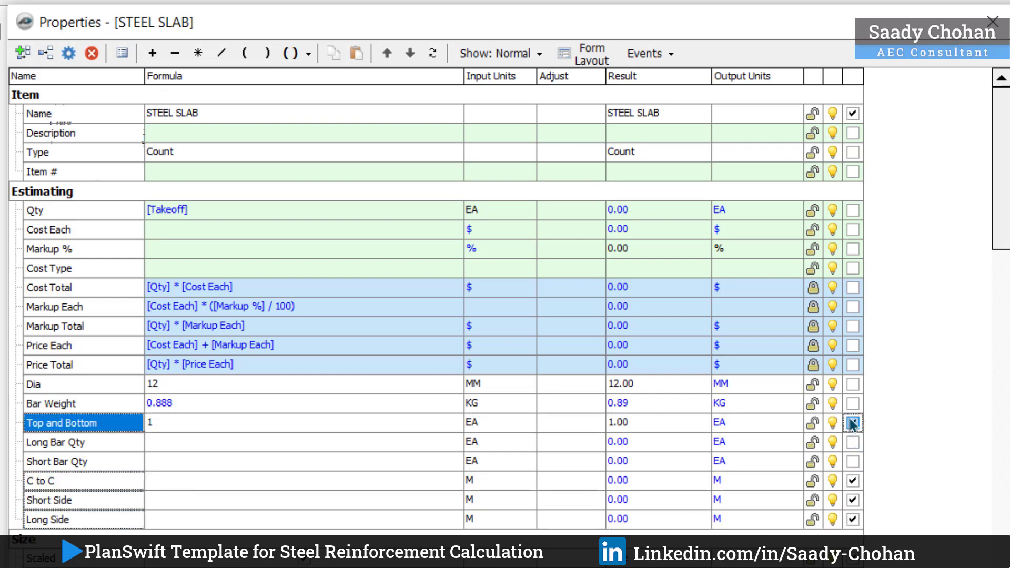
{"action": "left_click", "coordinate": [853, 403]}
{"action": "left_click", "coordinate": [852, 384]}
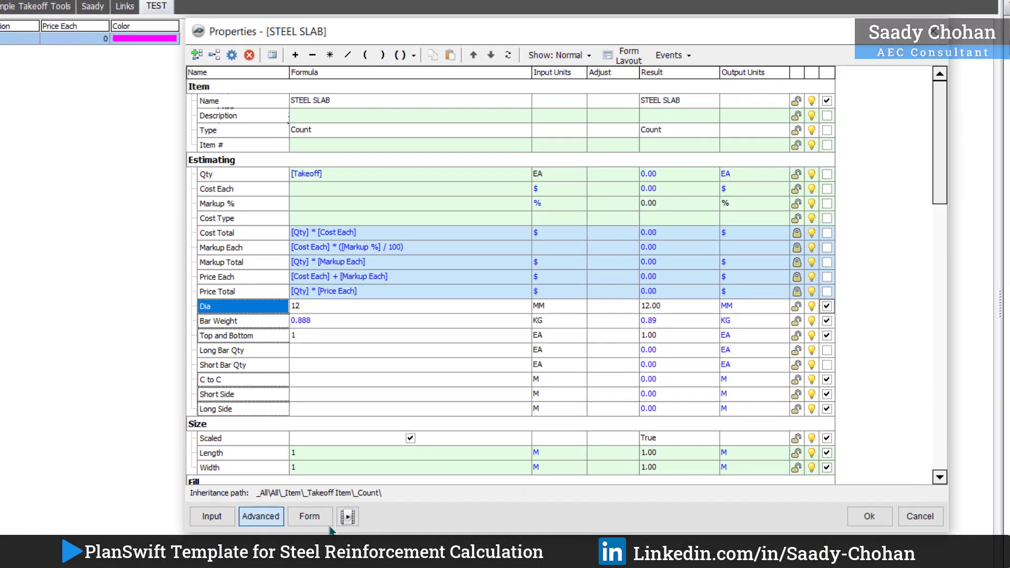
{"action": "left_click", "coordinate": [305, 517]}
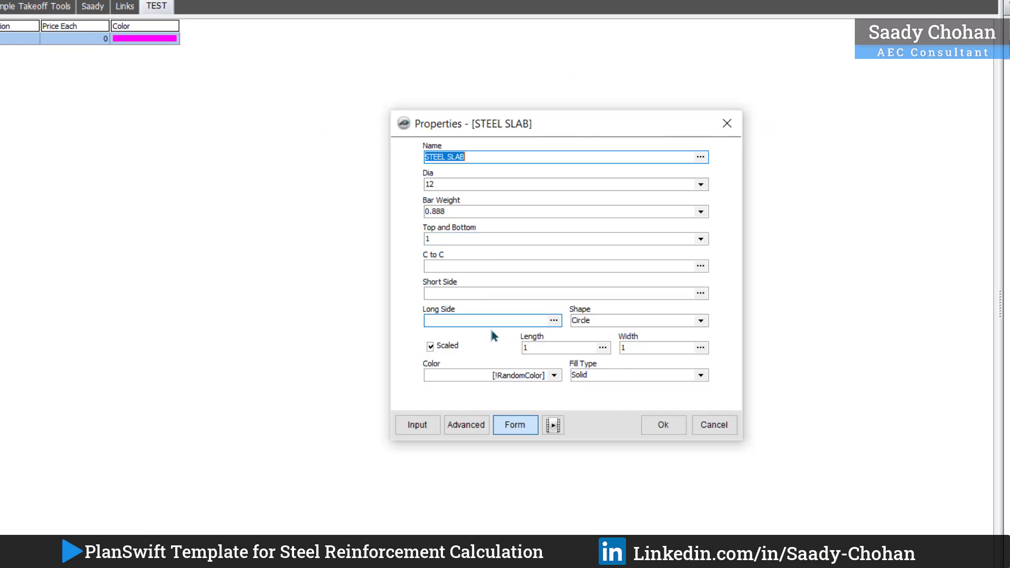
{"action": "left_click", "coordinate": [468, 426]}
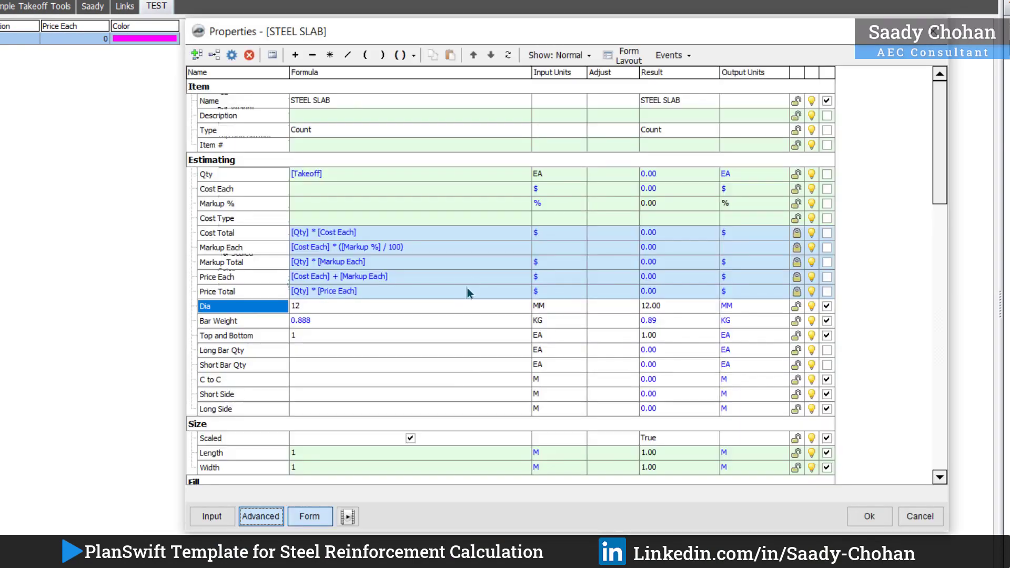
In Form Layout, move Shape down and put Bar Weight beside Dia, both showing units.
{"action": "left_click", "coordinate": [626, 62]}
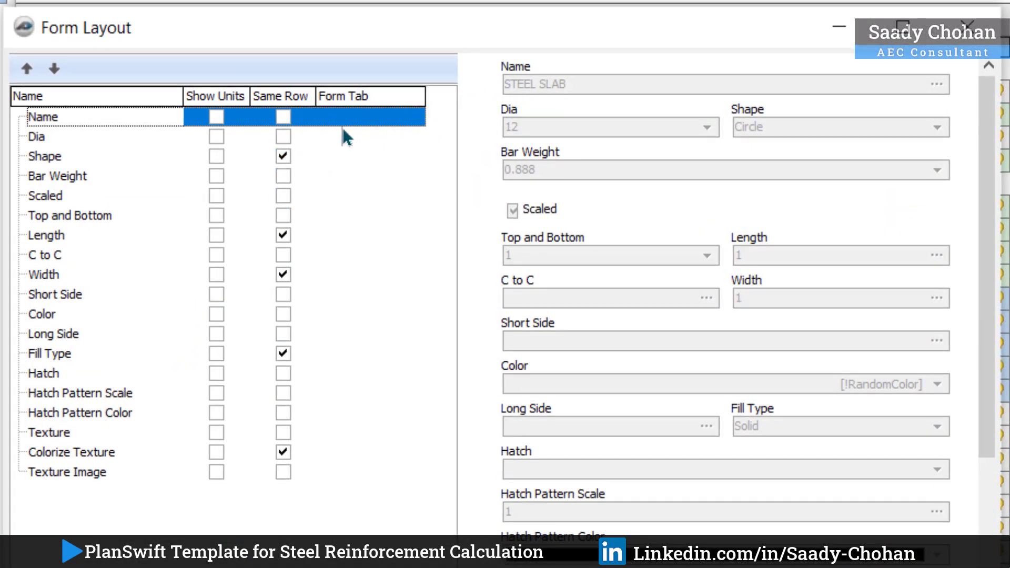
{"action": "left_click", "coordinate": [51, 143]}
{"action": "left_click", "coordinate": [55, 157]}
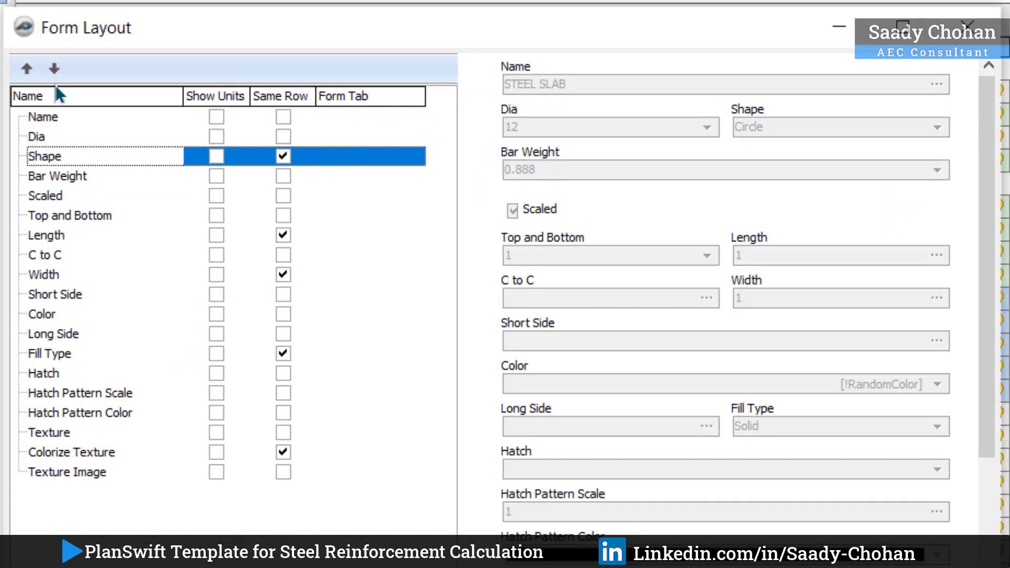
{"action": "left_click", "coordinate": [55, 72]}
{"action": "left_click", "coordinate": [55, 73]}
{"action": "left_click", "coordinate": [55, 73]}
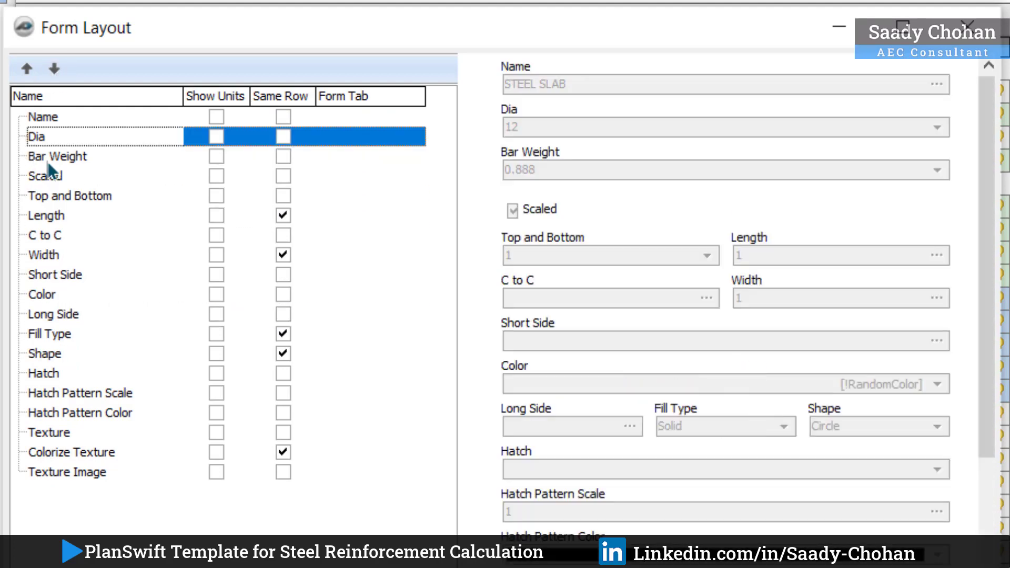
{"action": "left_click", "coordinate": [221, 153]}
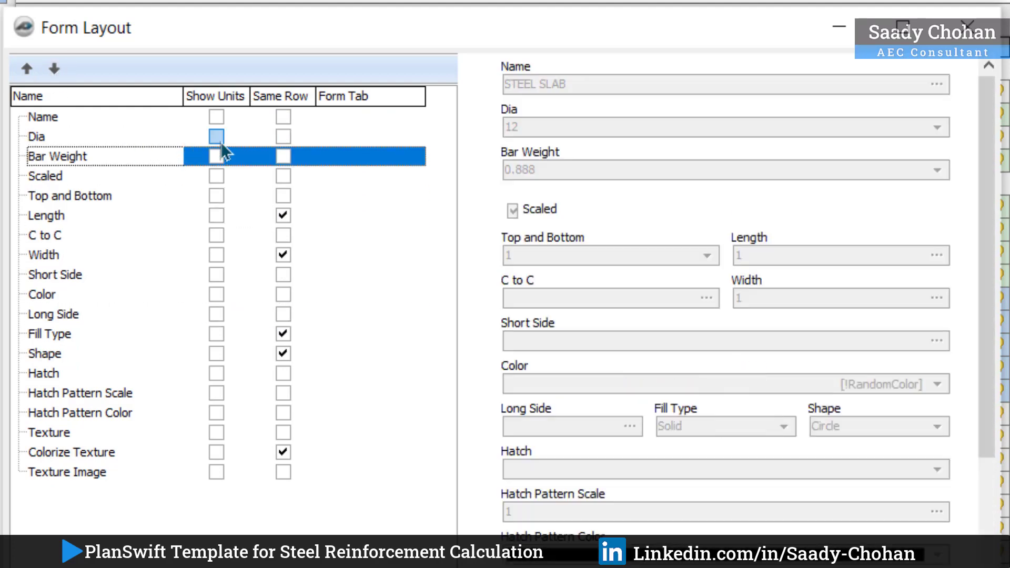
{"action": "left_click", "coordinate": [217, 136]}
{"action": "left_click", "coordinate": [216, 156]}
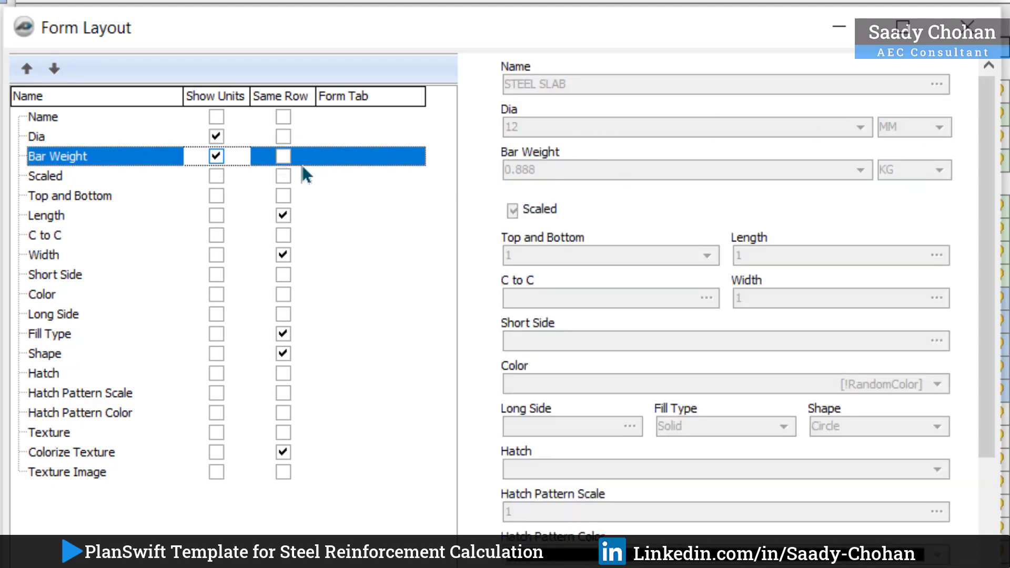
{"action": "left_click", "coordinate": [288, 138]}
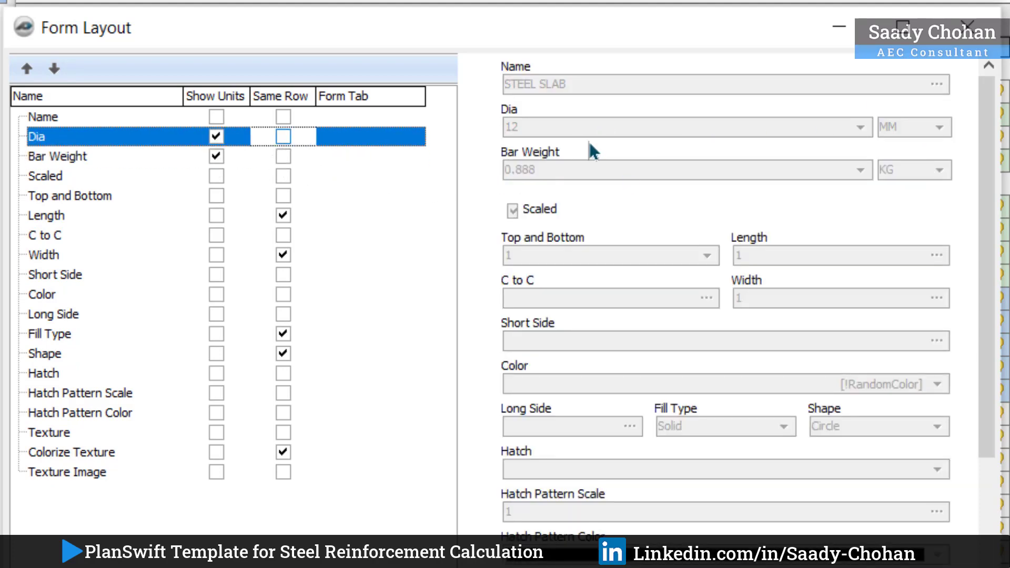
{"action": "left_click", "coordinate": [283, 158]}
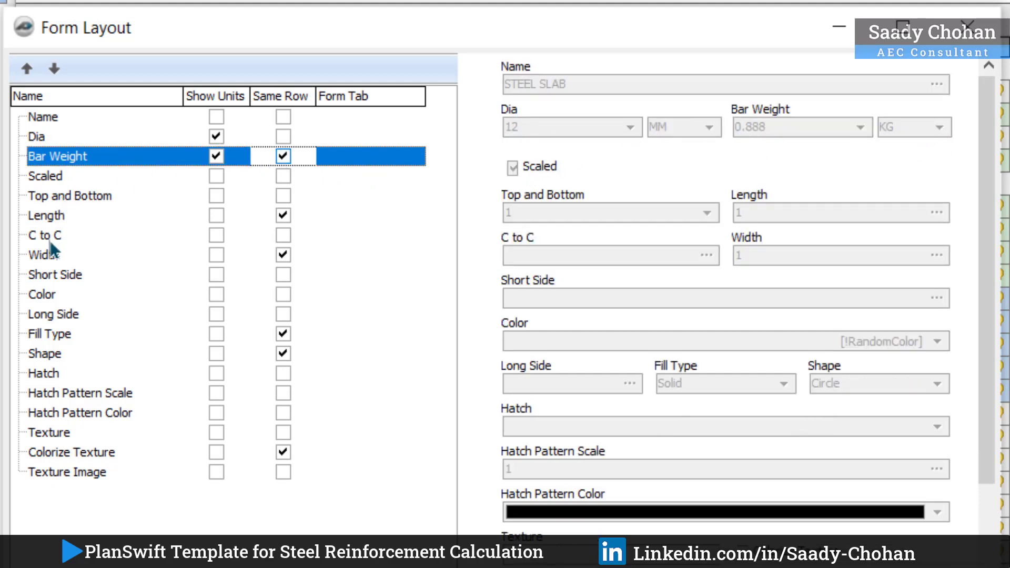
Move C to C above Top and Bottom, pair them on one row, and show C to C's units.
{"action": "left_click", "coordinate": [49, 237]}
{"action": "left_click", "coordinate": [27, 70]}
{"action": "left_click", "coordinate": [27, 68]}
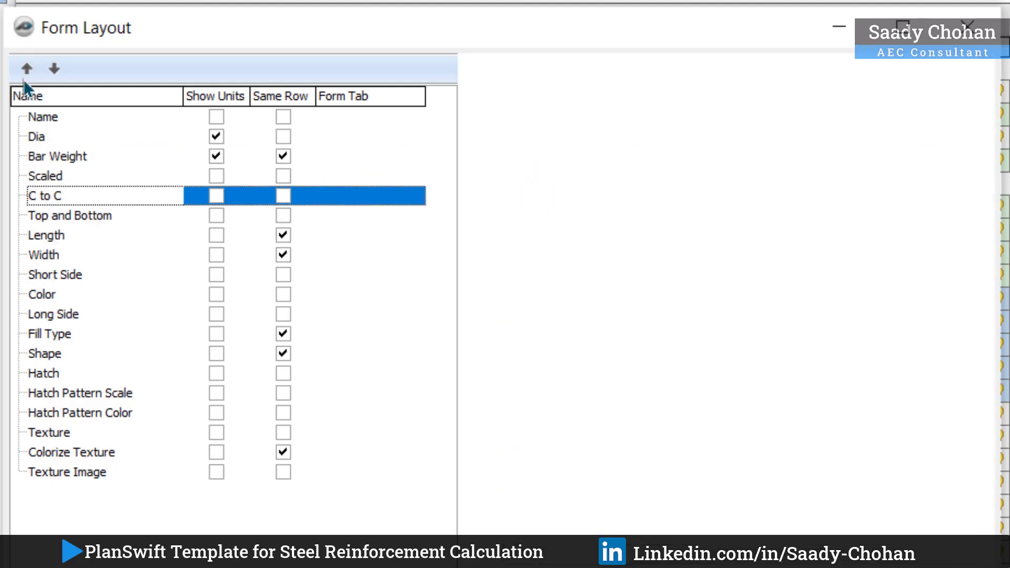
{"action": "left_click", "coordinate": [27, 68]}
{"action": "left_click", "coordinate": [108, 203]}
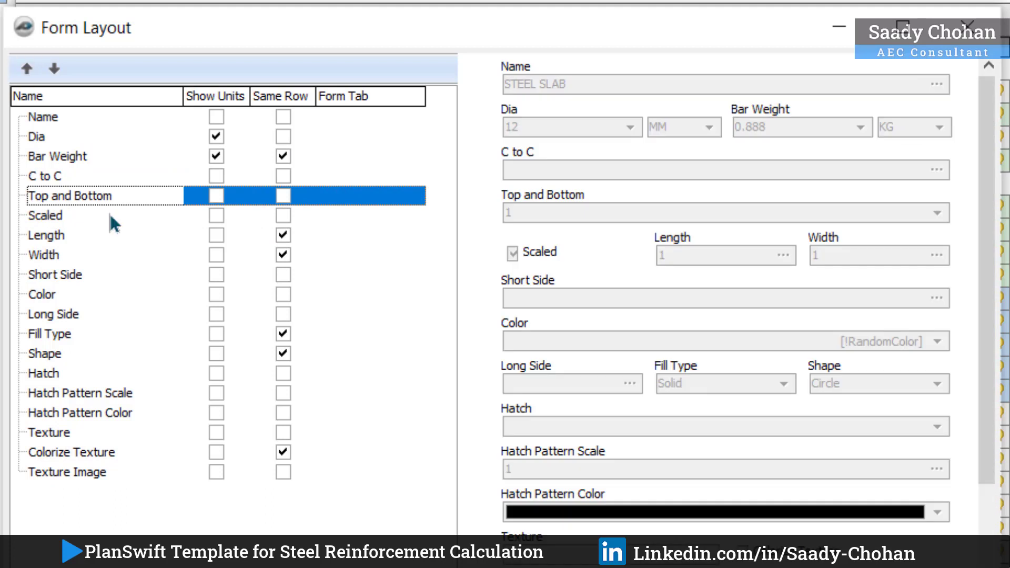
{"action": "left_click", "coordinate": [281, 190]}
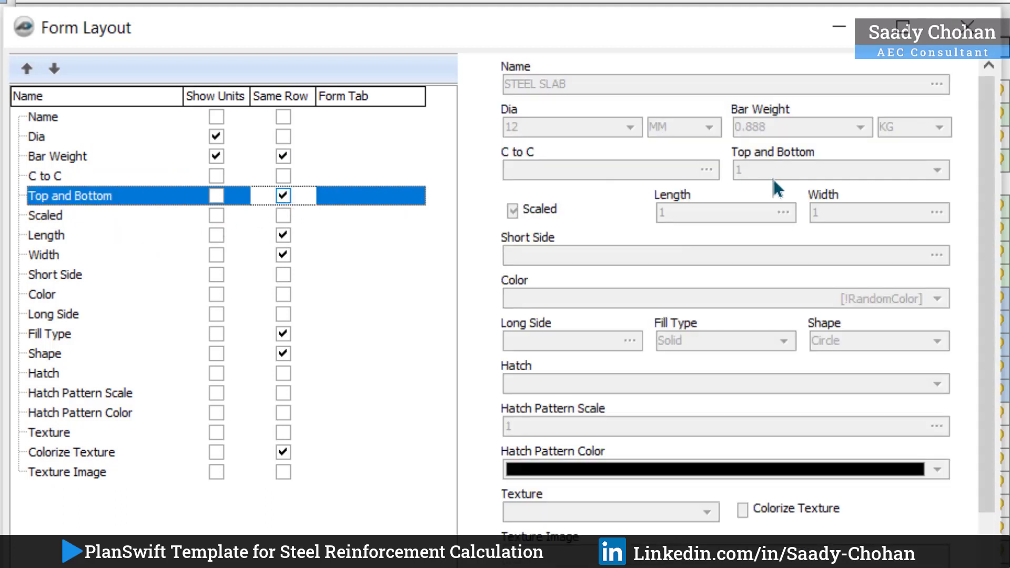
{"action": "left_click", "coordinate": [216, 177]}
{"action": "left_click", "coordinate": [212, 177]}
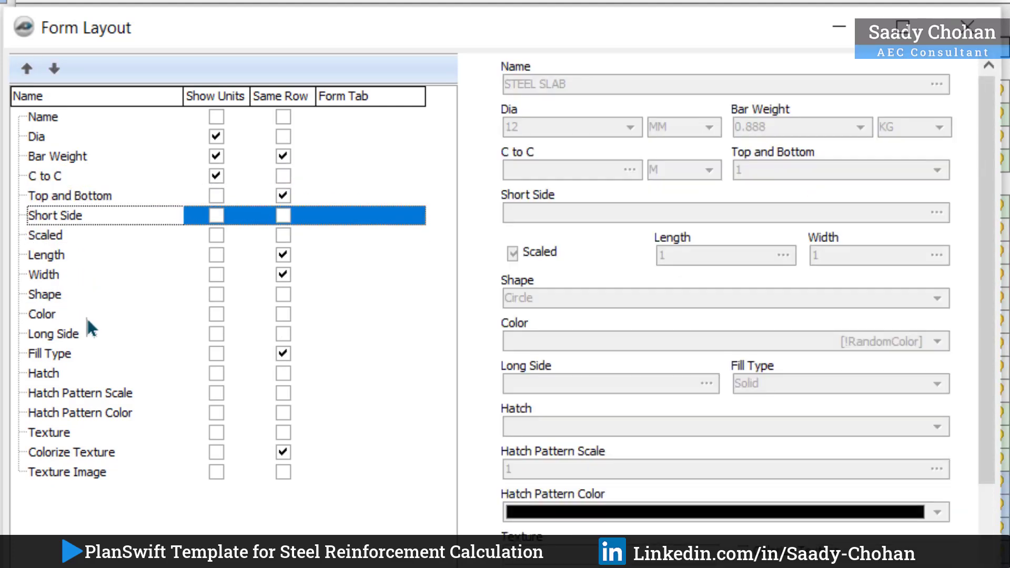
Place Long Side beside Short Side with units shown and confirm the new layout.
{"action": "left_click", "coordinate": [69, 334]}
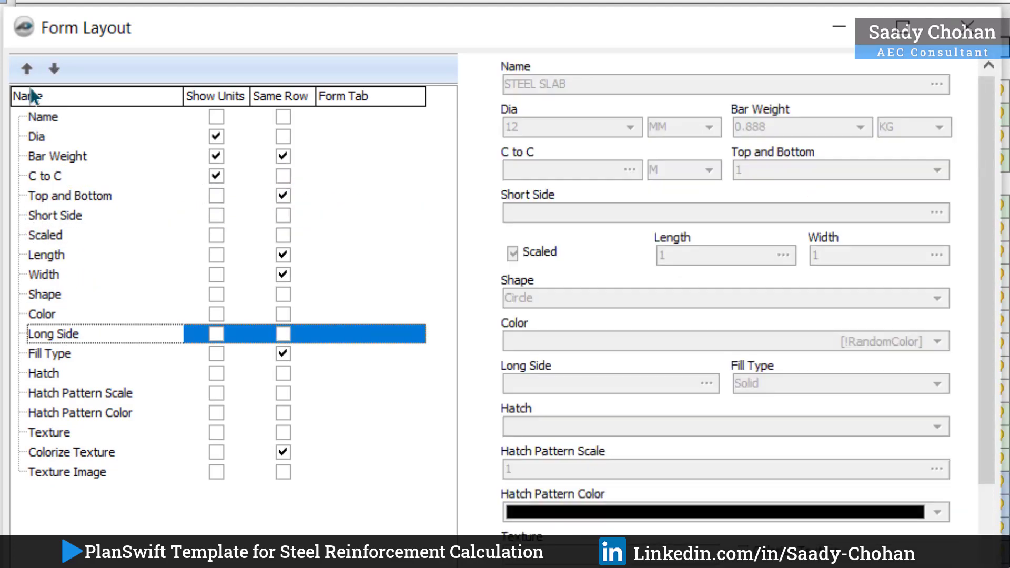
{"action": "left_click", "coordinate": [28, 76]}
{"action": "left_click", "coordinate": [28, 76]}
{"action": "left_click", "coordinate": [28, 76]}
{"action": "left_click", "coordinate": [28, 77]}
{"action": "left_click", "coordinate": [29, 77]}
{"action": "left_click", "coordinate": [216, 220]}
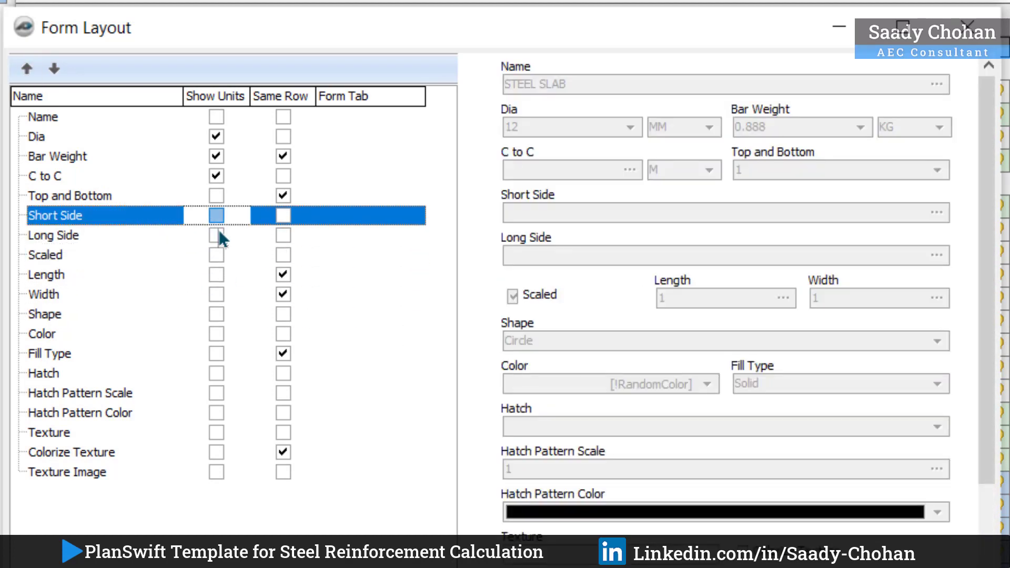
{"action": "left_click", "coordinate": [218, 235]}
{"action": "left_click", "coordinate": [217, 231]}
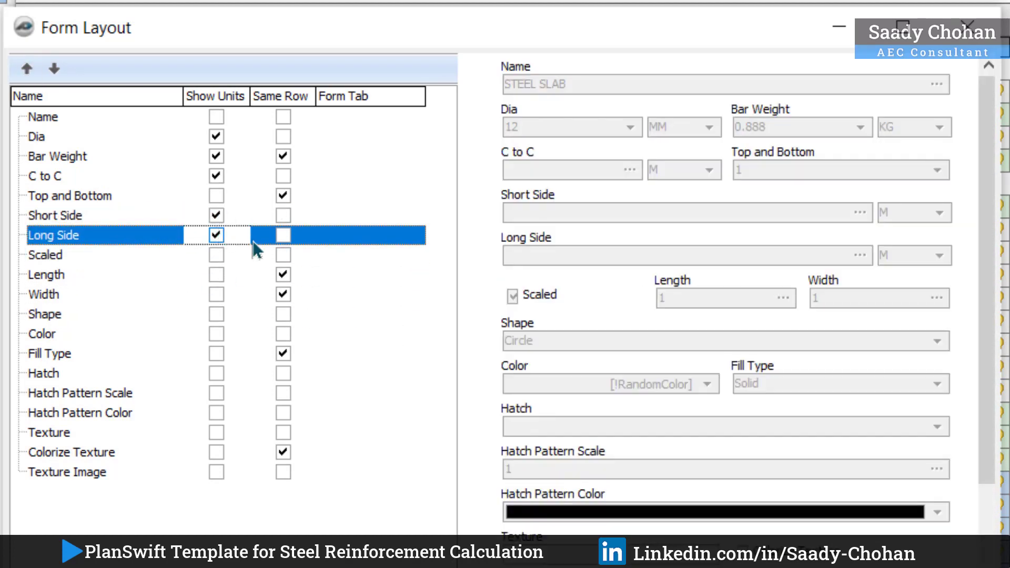
{"action": "left_click", "coordinate": [280, 238]}
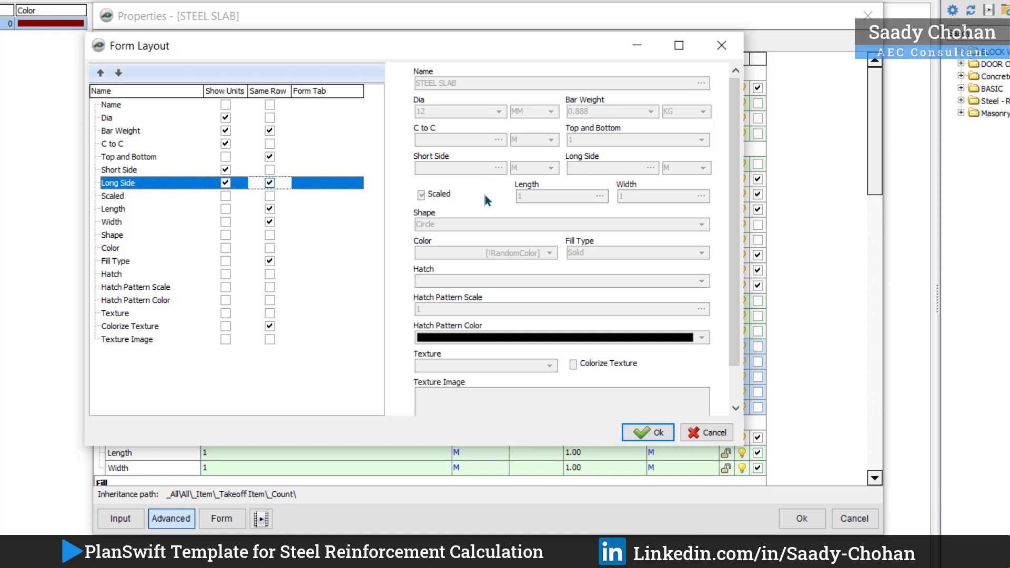
{"action": "left_click", "coordinate": [643, 433]}
{"action": "left_click", "coordinate": [222, 518]}
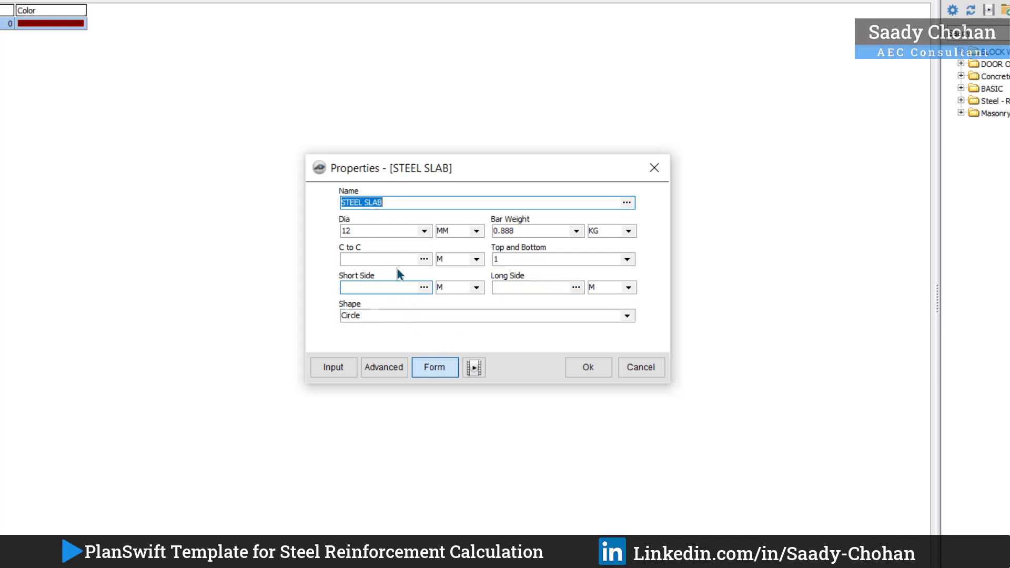
Reopen STEEL SLAB properties and set Long Bar Qty to [Short Side] / [C to C].
{"action": "left_click", "coordinate": [588, 367]}
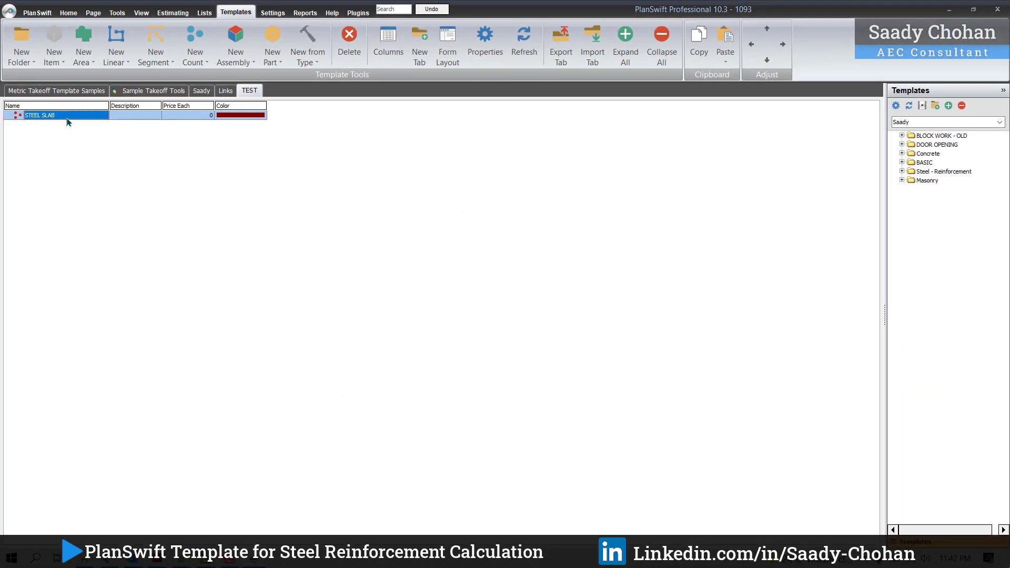
{"action": "right_click", "coordinate": [68, 118]}
{"action": "left_click", "coordinate": [79, 125]}
{"action": "left_click", "coordinate": [430, 343]}
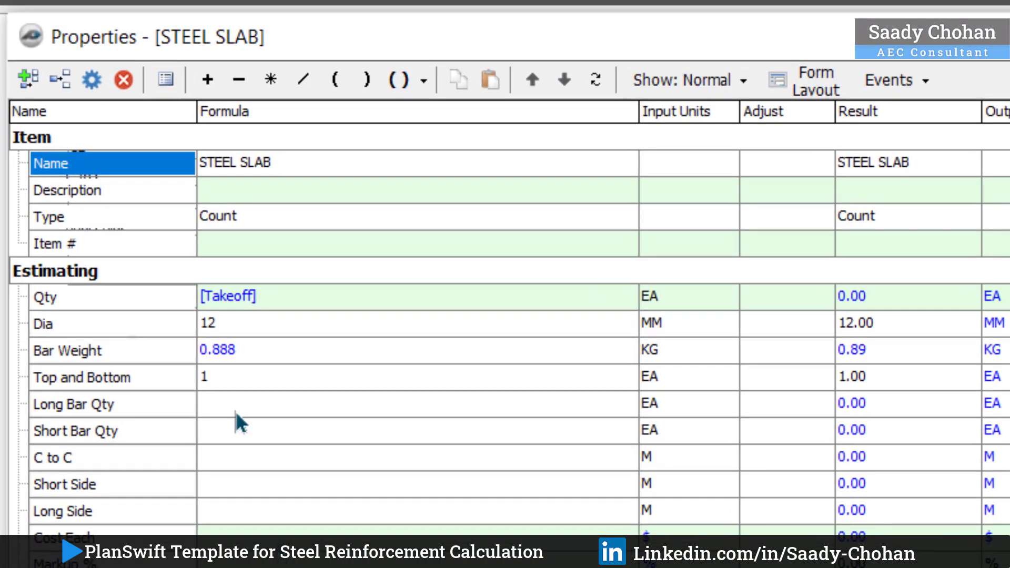
{"action": "left_click", "coordinate": [128, 408]}
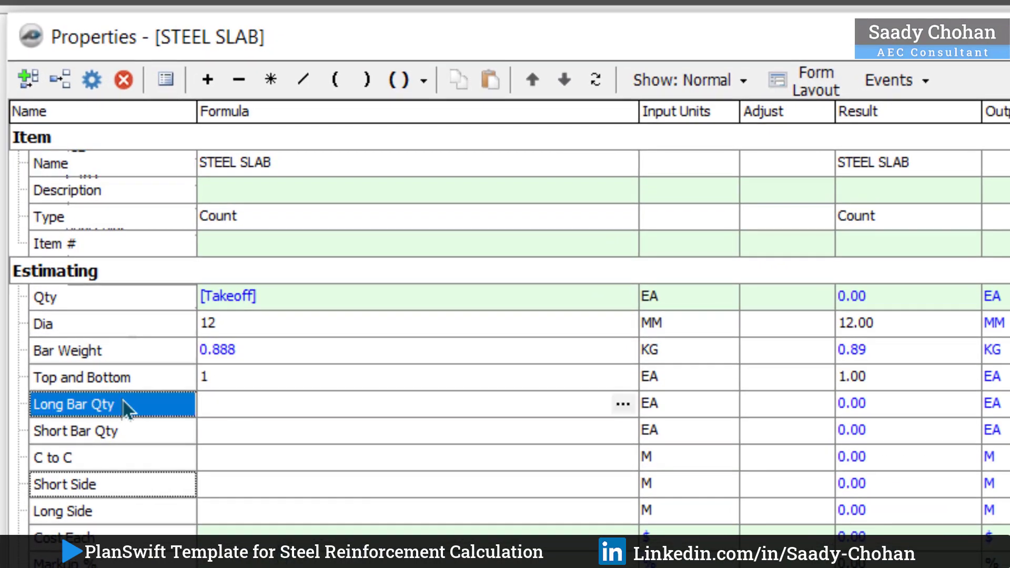
{"action": "left_click_drag", "start_coordinate": [90, 491], "coordinate": [229, 406]}
{"action": "left_click", "coordinate": [304, 80]}
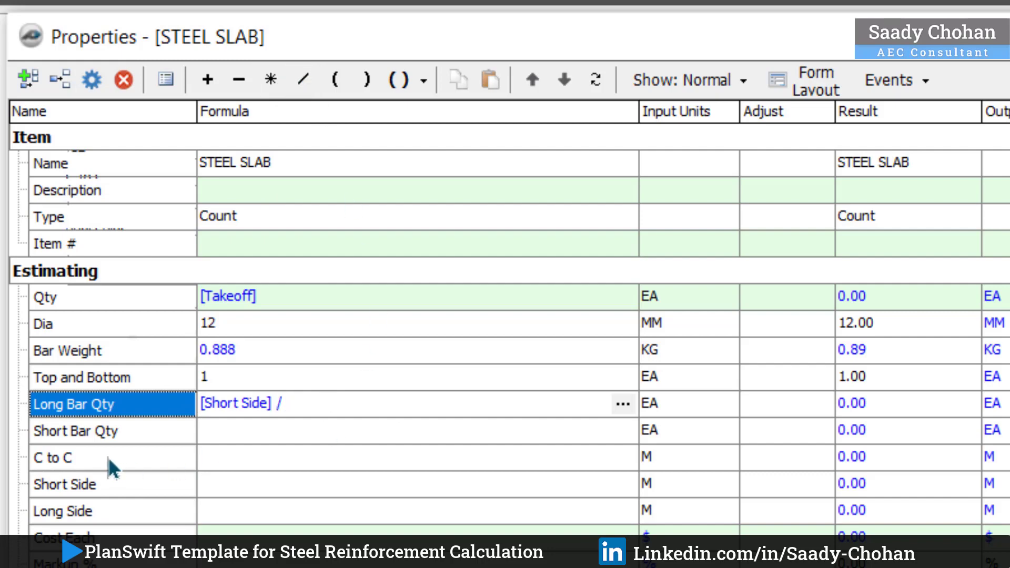
{"action": "left_click_drag", "start_coordinate": [106, 455], "coordinate": [372, 402]}
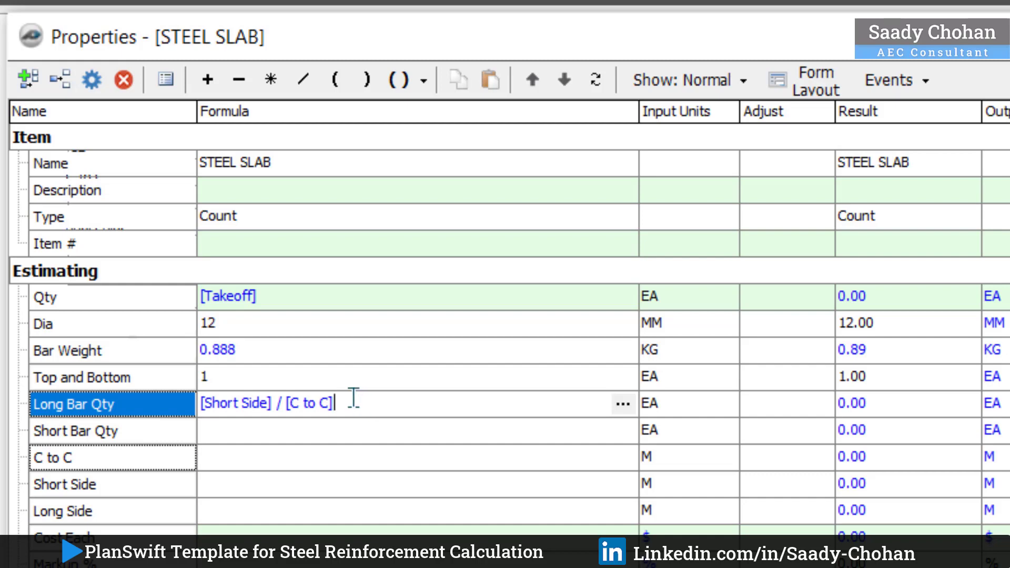
Set the Short Bar Qty formula to [Long Side] / [C to C].
{"action": "left_click", "coordinate": [271, 432]}
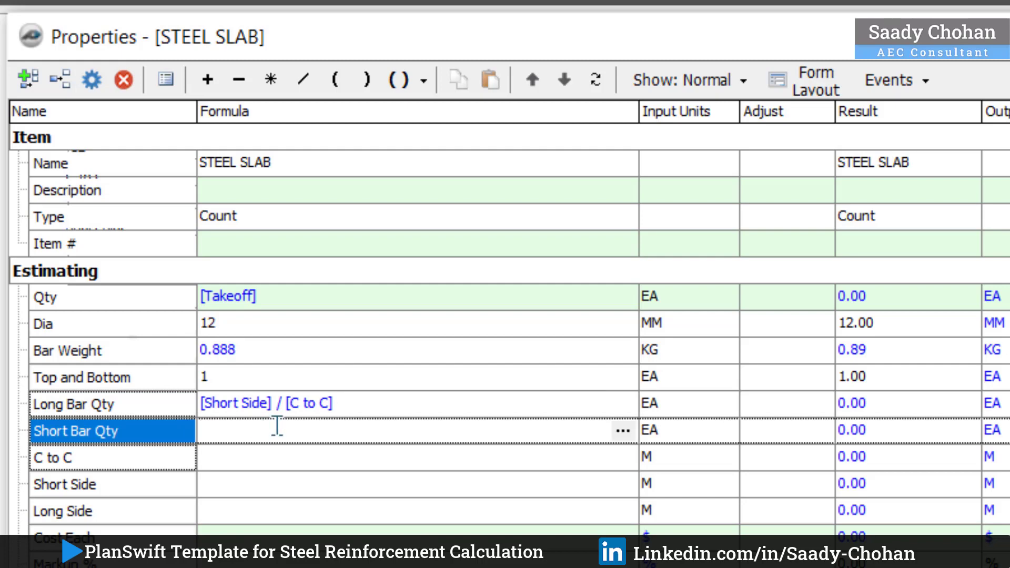
{"action": "left_click_drag", "start_coordinate": [110, 515], "coordinate": [295, 439]}
{"action": "left_click", "coordinate": [300, 94]}
{"action": "left_click_drag", "start_coordinate": [106, 461], "coordinate": [301, 439]}
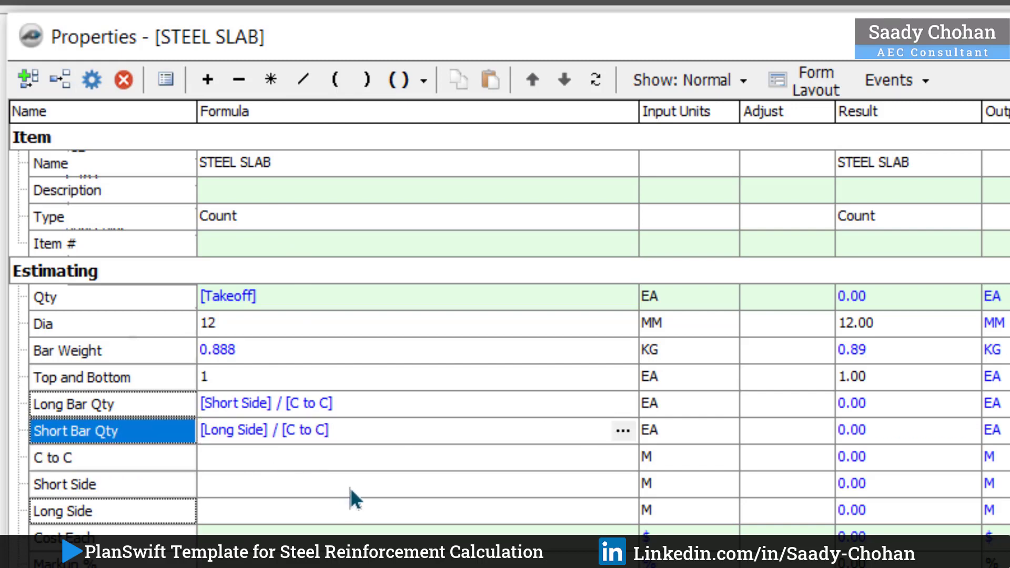
Wrap both the Long Bar Qty and Short Bar Qty formulas in RoundUp().
{"action": "left_click", "coordinate": [360, 404]}
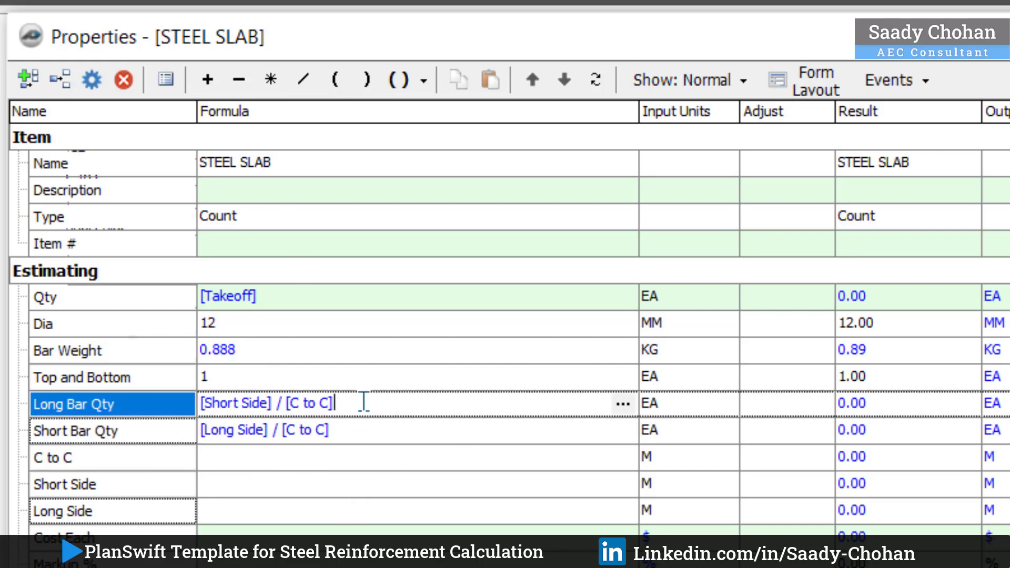
{"action": "left_click_drag", "start_coordinate": [364, 402], "coordinate": [200, 403]}
{"action": "left_click", "coordinate": [423, 81]}
{"action": "left_click", "coordinate": [443, 143]}
{"action": "left_click", "coordinate": [367, 436]}
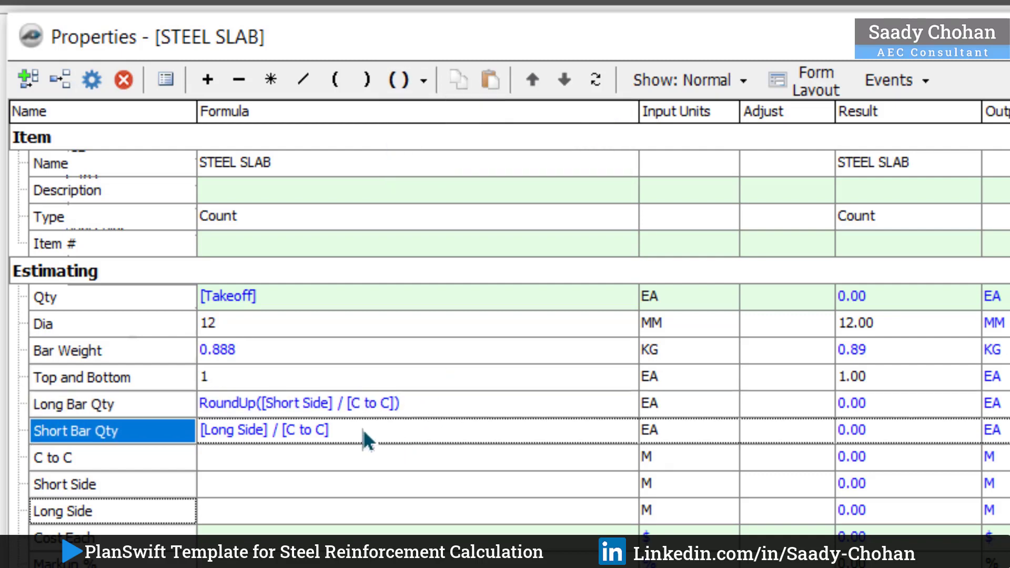
{"action": "left_click_drag", "start_coordinate": [368, 431], "coordinate": [205, 432]}
{"action": "left_click", "coordinate": [410, 83]}
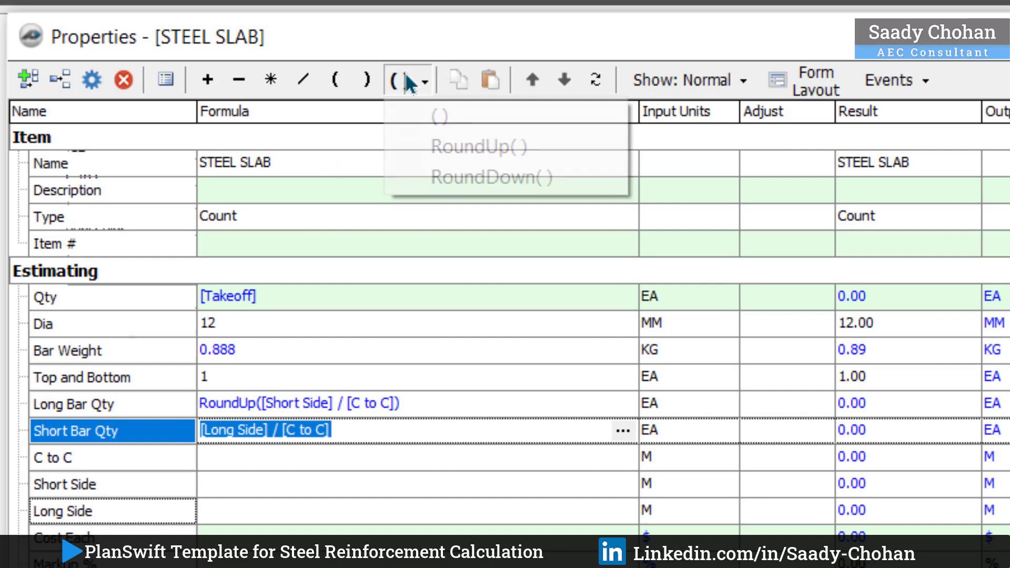
{"action": "left_click", "coordinate": [439, 146]}
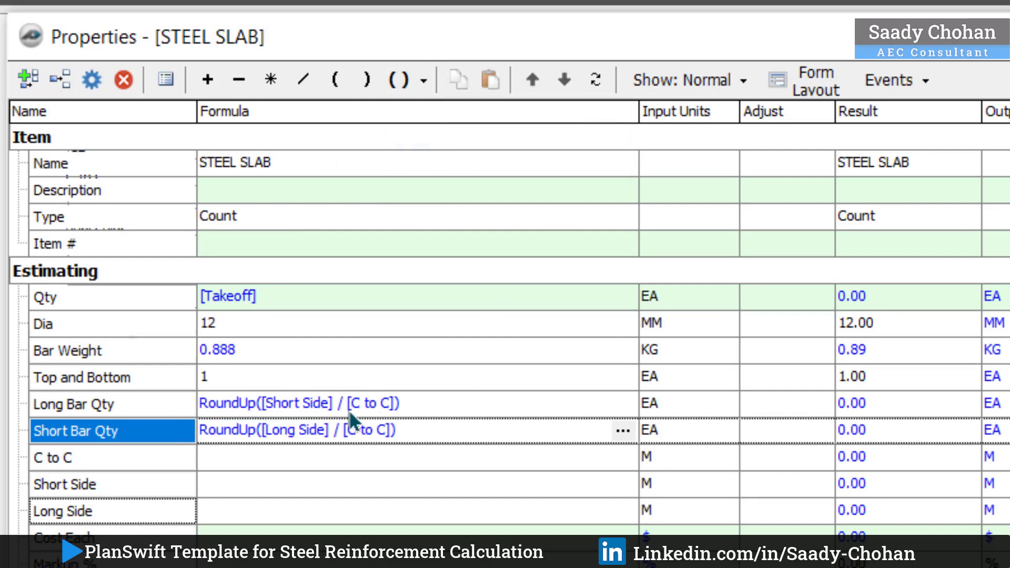
Replace Qty's [Takeoff] with ([Long Bar Qty] * [Long Side]).
{"action": "left_click", "coordinate": [553, 295]}
{"action": "left_click_drag", "start_coordinate": [553, 295], "coordinate": [140, 298]}
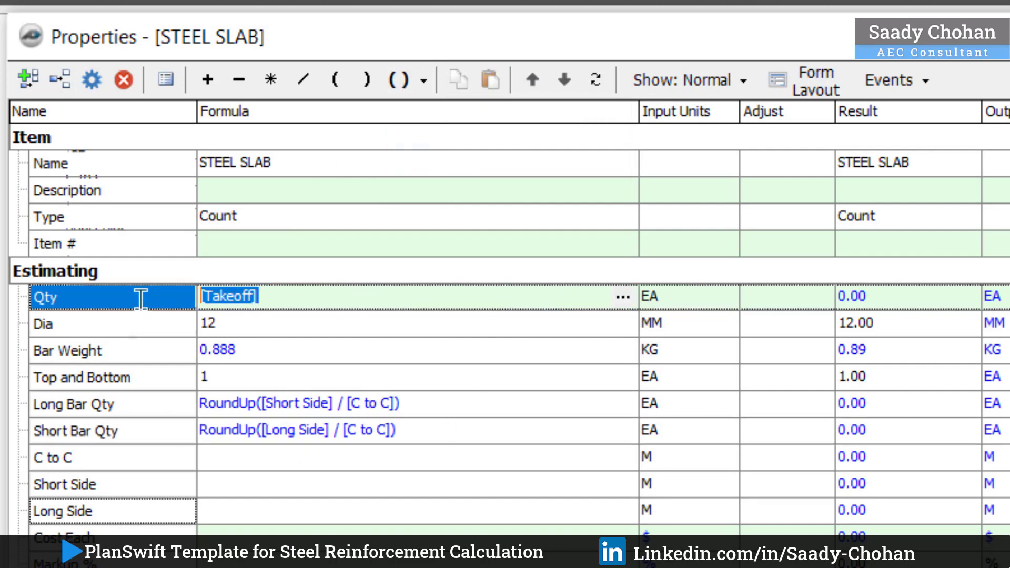
{"action": "key", "text": "Delete"}
{"action": "left_click_drag", "start_coordinate": [74, 412], "coordinate": [230, 298]}
{"action": "left_click", "coordinate": [271, 79]}
{"action": "left_click_drag", "start_coordinate": [90, 511], "coordinate": [273, 240]}
{"action": "left_click", "coordinate": [360, 307]}
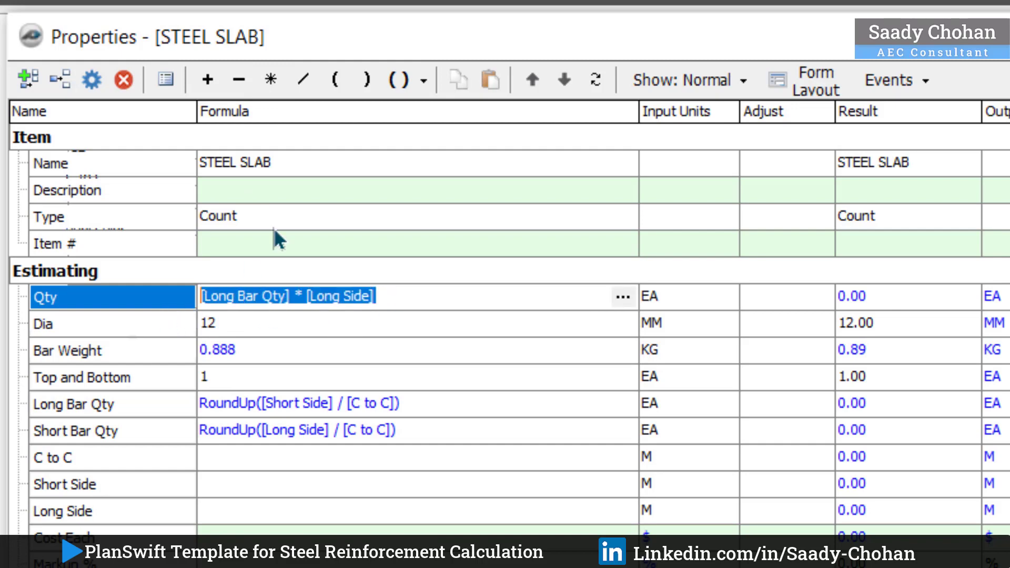
{"action": "left_click", "coordinate": [390, 92]}
{"action": "left_click", "coordinate": [400, 113]}
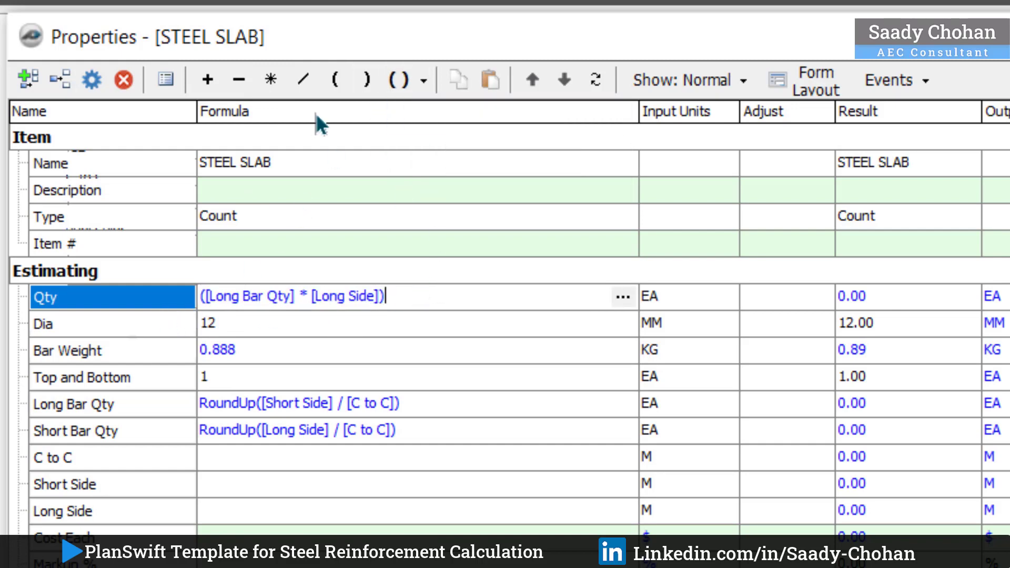
Add + ([Short Bar Qty] * [Short Side]) to Qty and bracket the whole sum.
{"action": "left_click", "coordinate": [210, 91]}
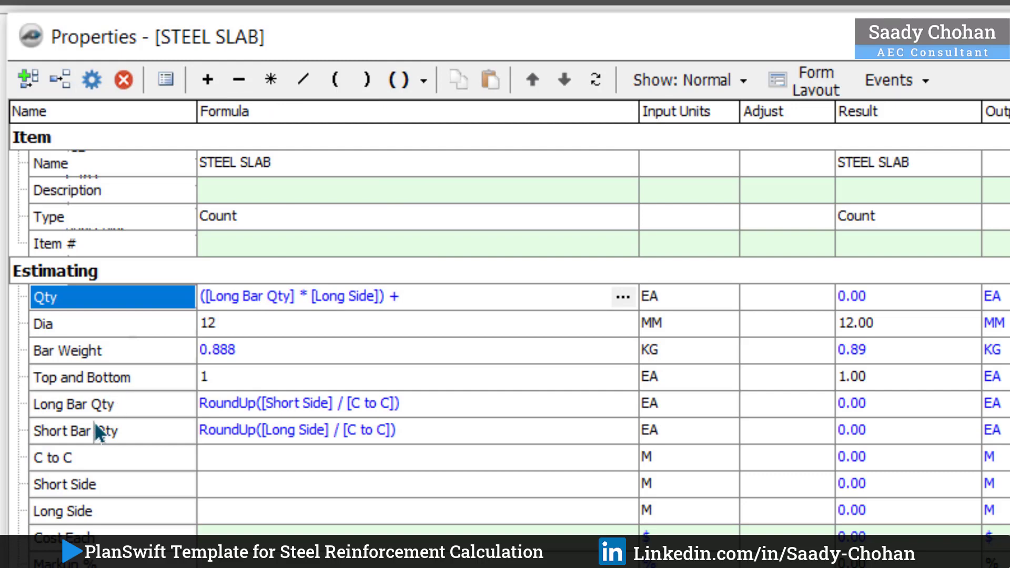
{"action": "left_click_drag", "start_coordinate": [104, 434], "coordinate": [448, 311]}
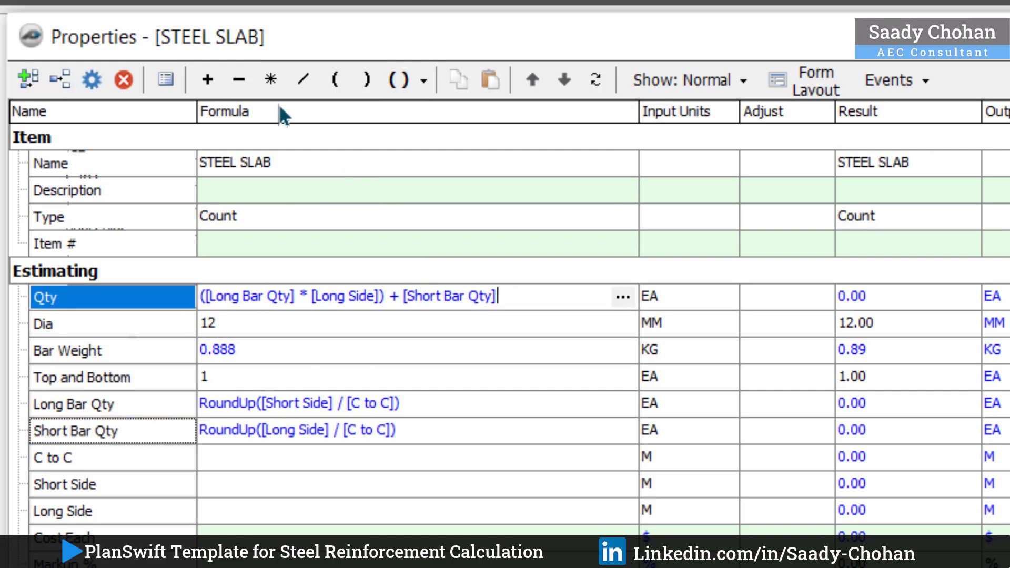
{"action": "left_click_drag", "start_coordinate": [63, 485], "coordinate": [403, 294]}
{"action": "left_click", "coordinate": [585, 295]}
{"action": "left_click", "coordinate": [398, 80]}
{"action": "left_click", "coordinate": [411, 111]}
{"action": "left_click", "coordinate": [593, 294]}
{"action": "left_click", "coordinate": [406, 88]}
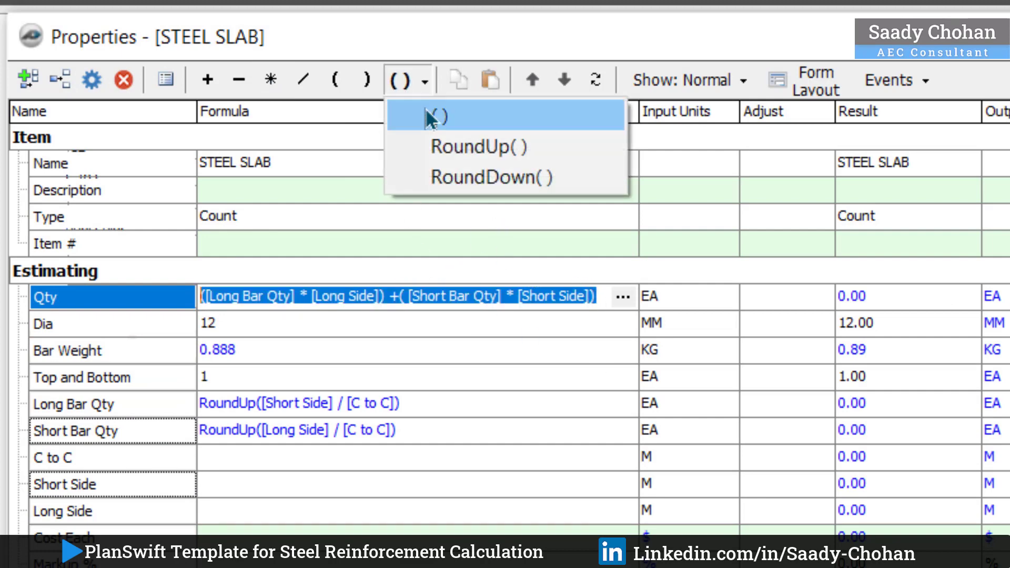
{"action": "left_click", "coordinate": [427, 111]}
Multiply the Qty formula by [Top and Bottom] and [Bar Weight].
{"action": "type", "text": "*"}
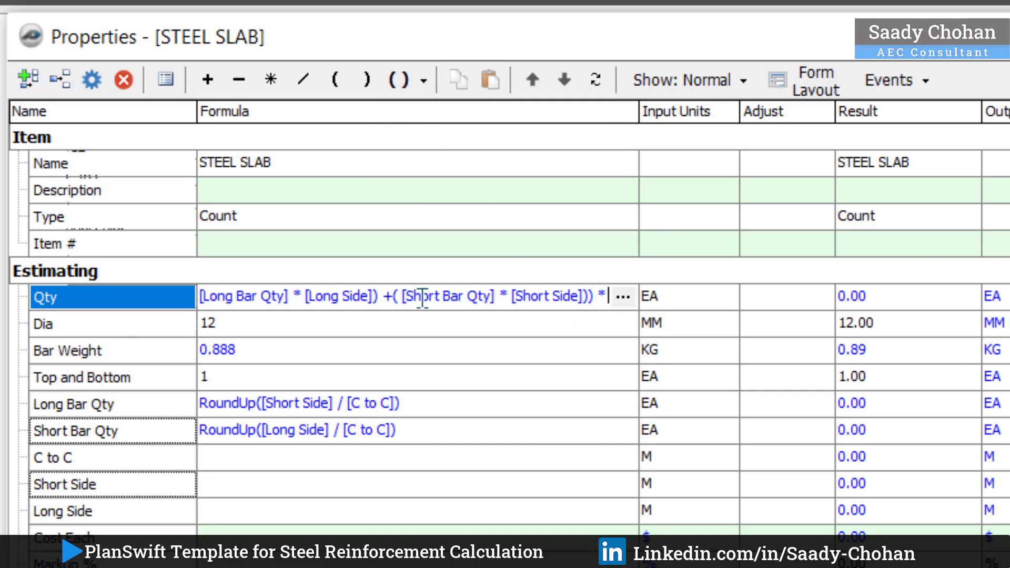
{"action": "left_click_drag", "start_coordinate": [109, 376], "coordinate": [613, 295]}
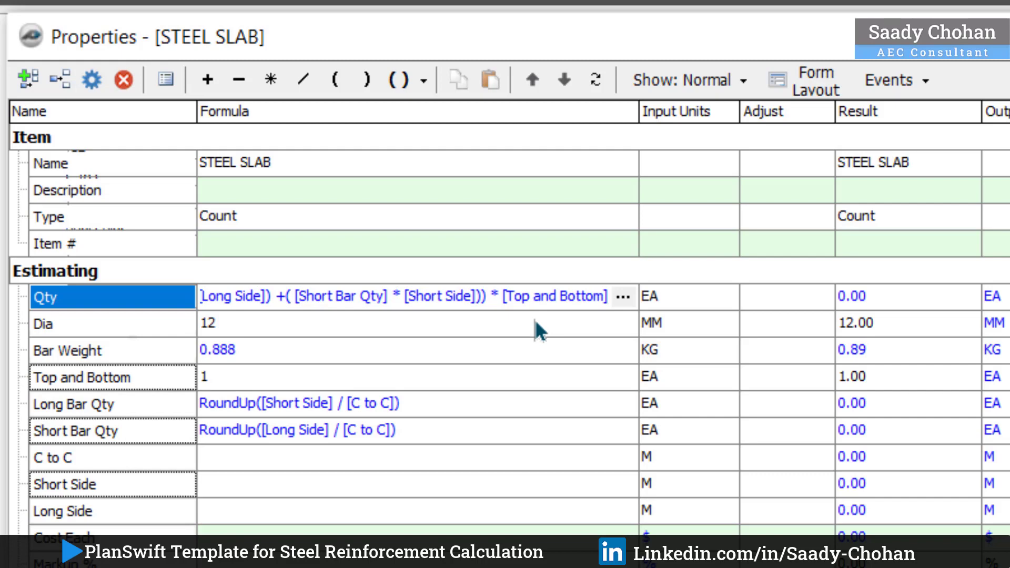
{"action": "left_click", "coordinate": [271, 84]}
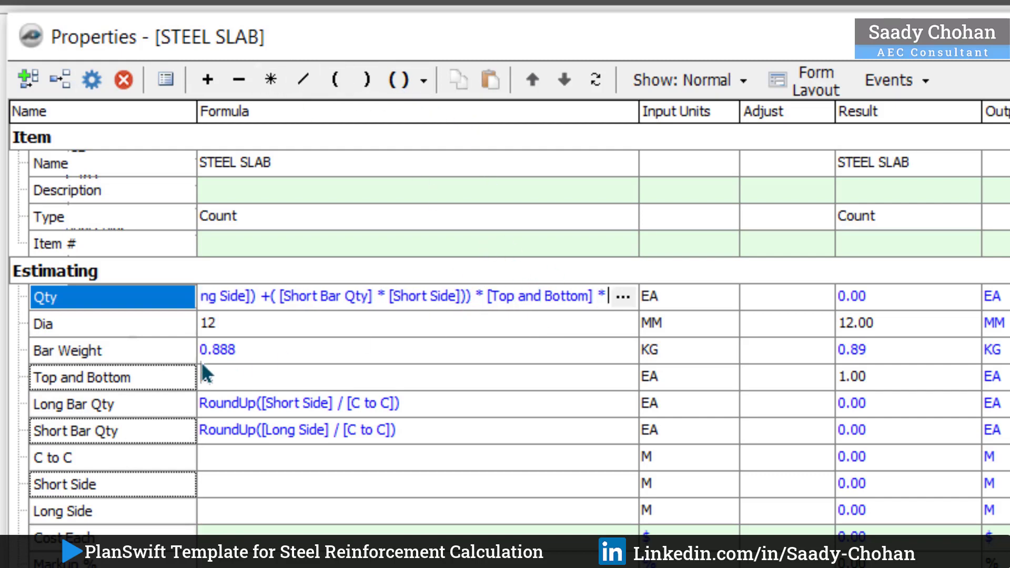
{"action": "left_click_drag", "start_coordinate": [142, 350], "coordinate": [617, 295]}
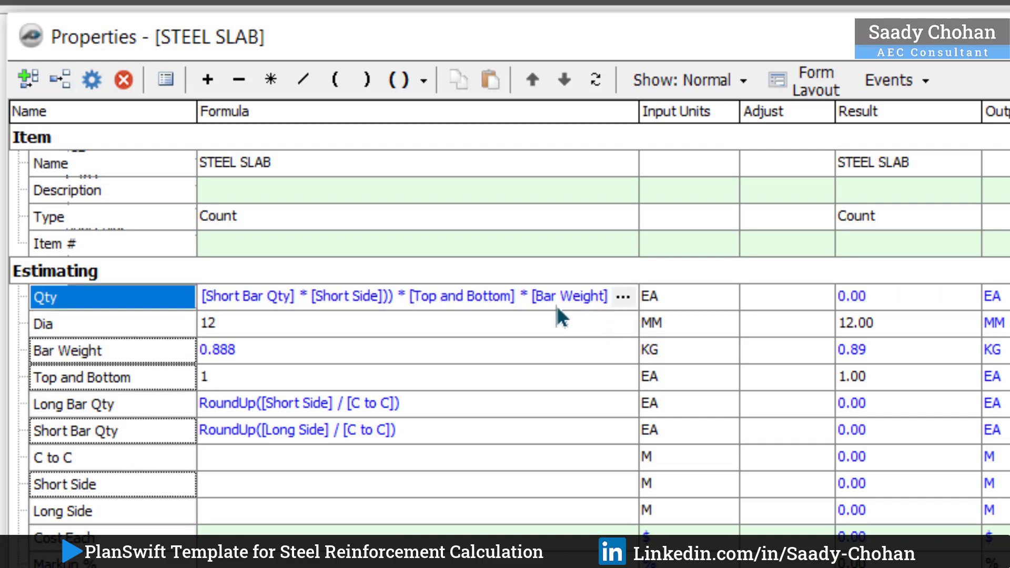
Bracket the full Qty formula, dropping a trial division by 1000, and confirm it.
{"action": "left_click", "coordinate": [623, 297]}
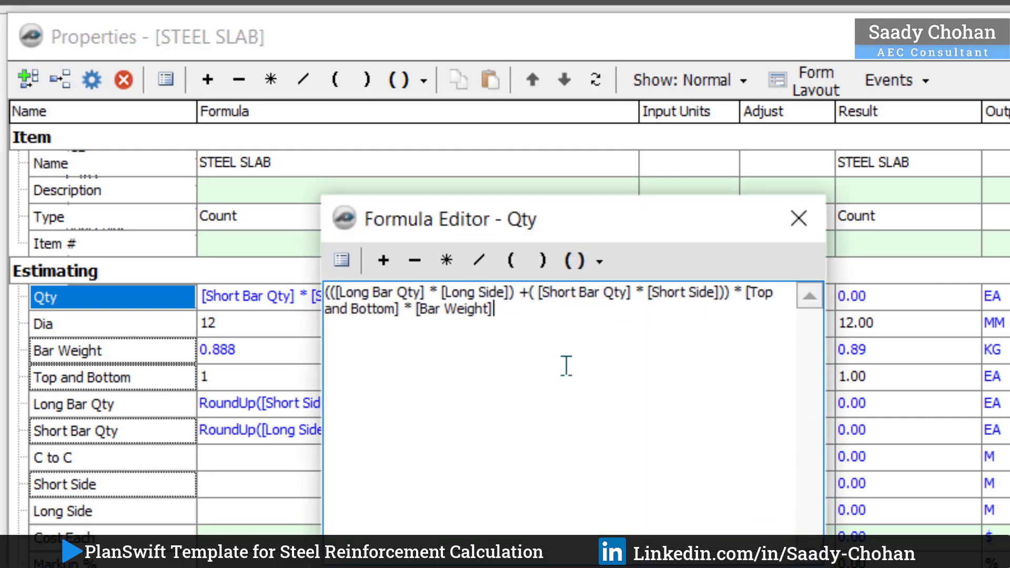
{"action": "key", "text": "ctrl+a"}
{"action": "left_click", "coordinate": [600, 262]}
{"action": "left_click", "coordinate": [616, 293]}
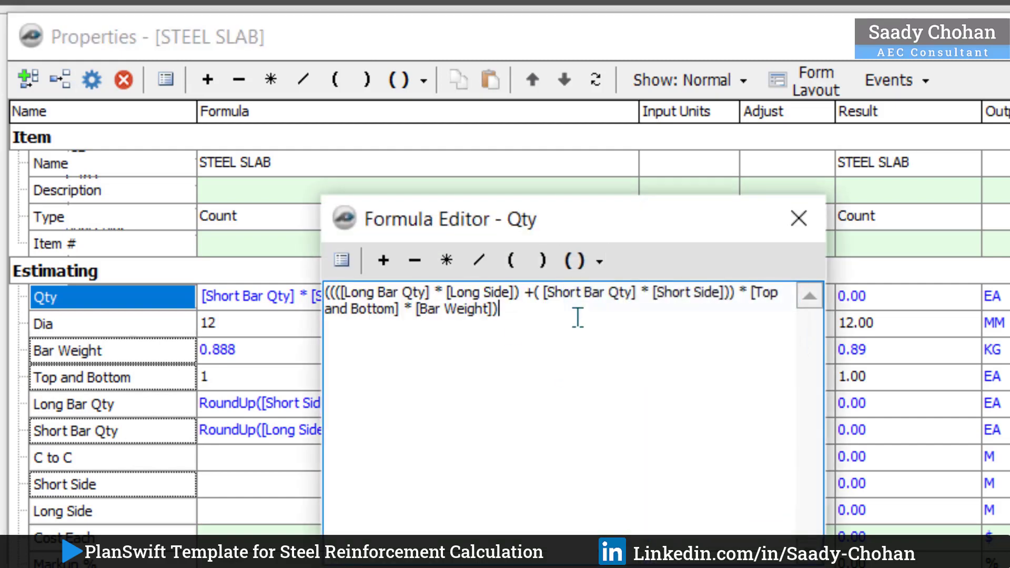
{"action": "left_click", "coordinate": [478, 260]}
{"action": "type", "text": "1000"}
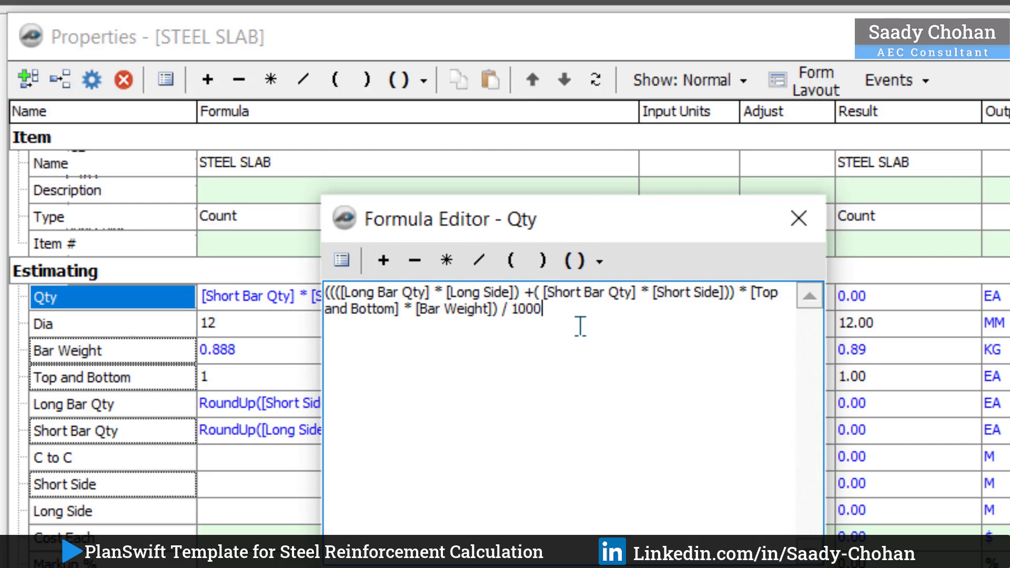
{"action": "key", "text": "BackSpace"}
{"action": "key", "text": "BackSpace"}
{"action": "key", "text": "BackSpace"}
{"action": "key", "text": "BackSpace"}
{"action": "key", "text": "BackSpace"}
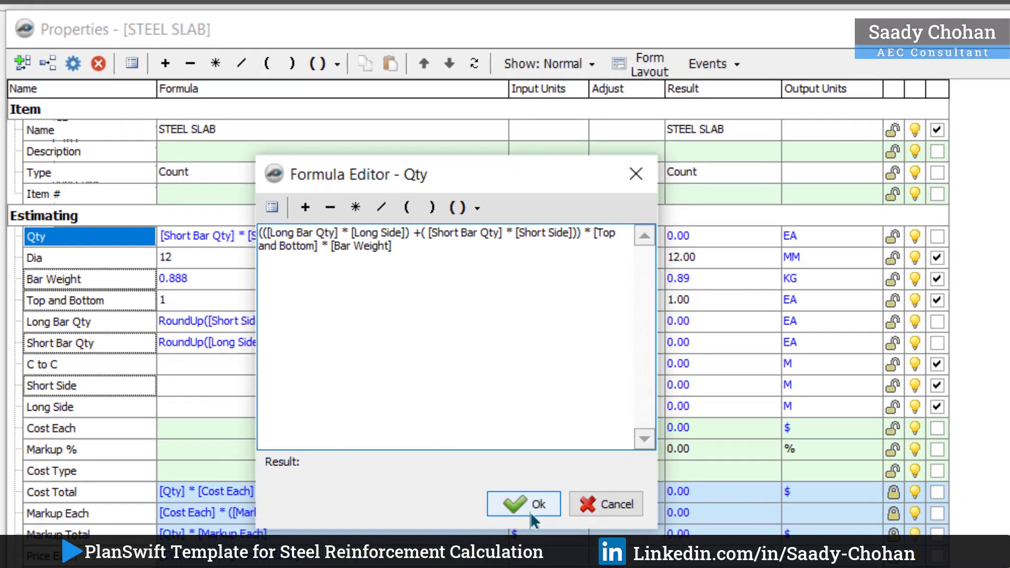
{"action": "left_click", "coordinate": [527, 504]}
Set Qty's input unit to KG and close the STEEL SLAB properties.
{"action": "left_click", "coordinate": [548, 236]}
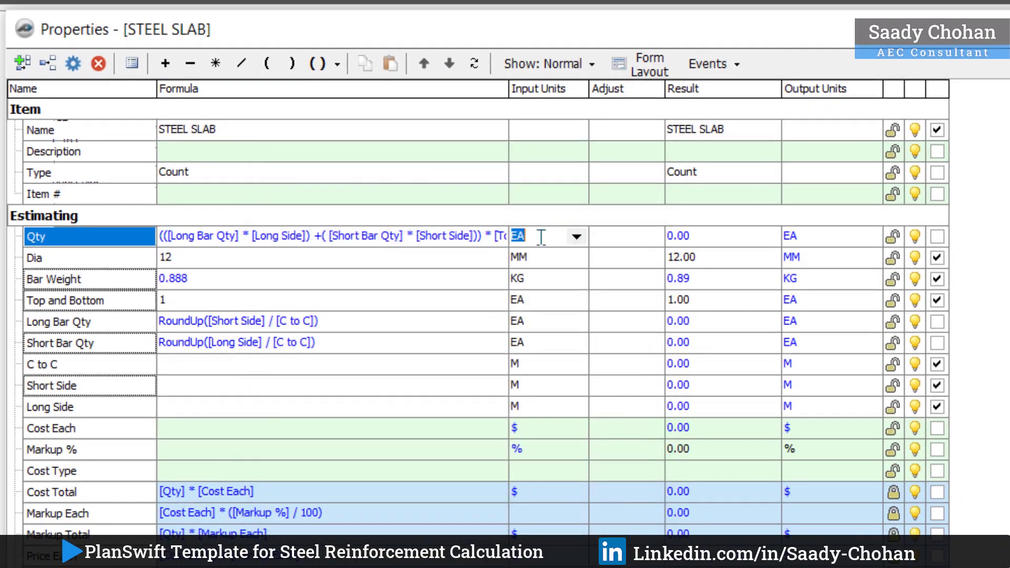
{"action": "type", "text": "KG"}
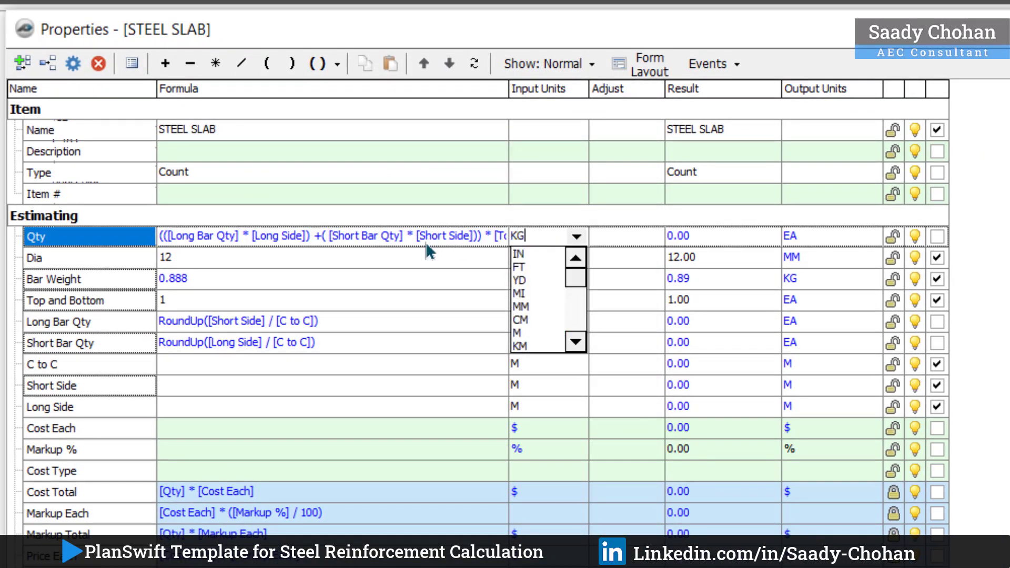
{"action": "left_click", "coordinate": [405, 258]}
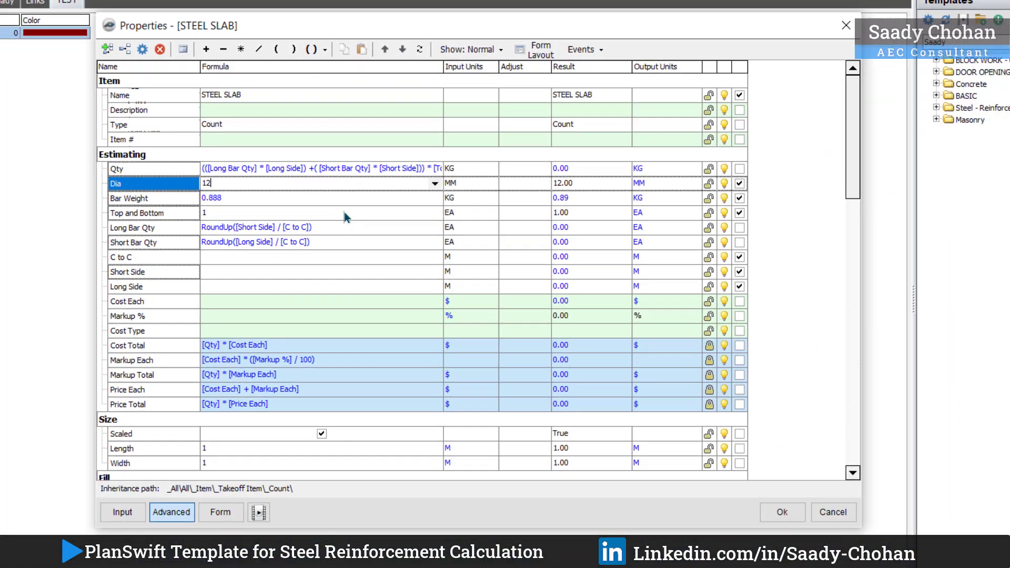
{"action": "left_click", "coordinate": [220, 512]}
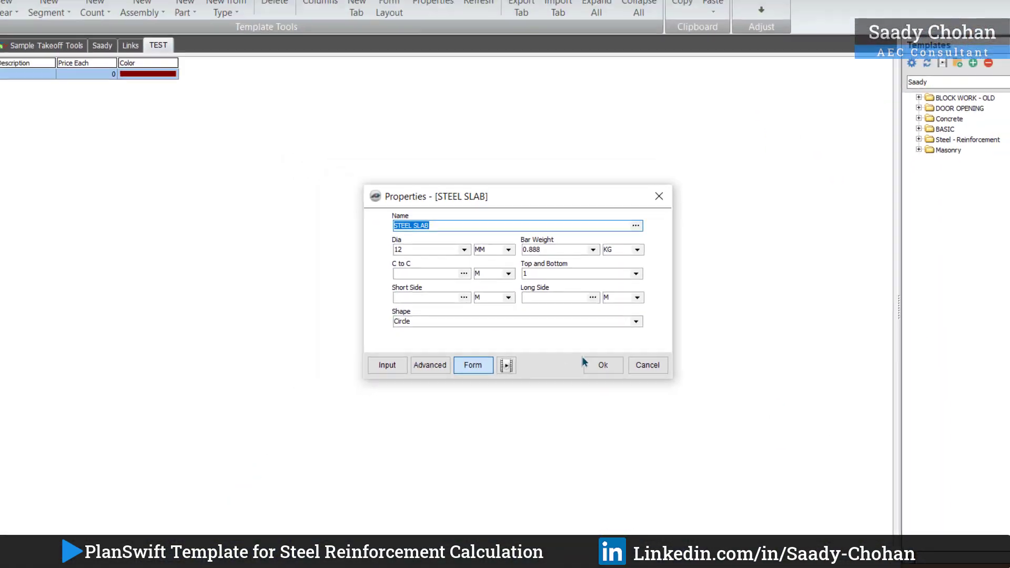
{"action": "left_click", "coordinate": [575, 365]}
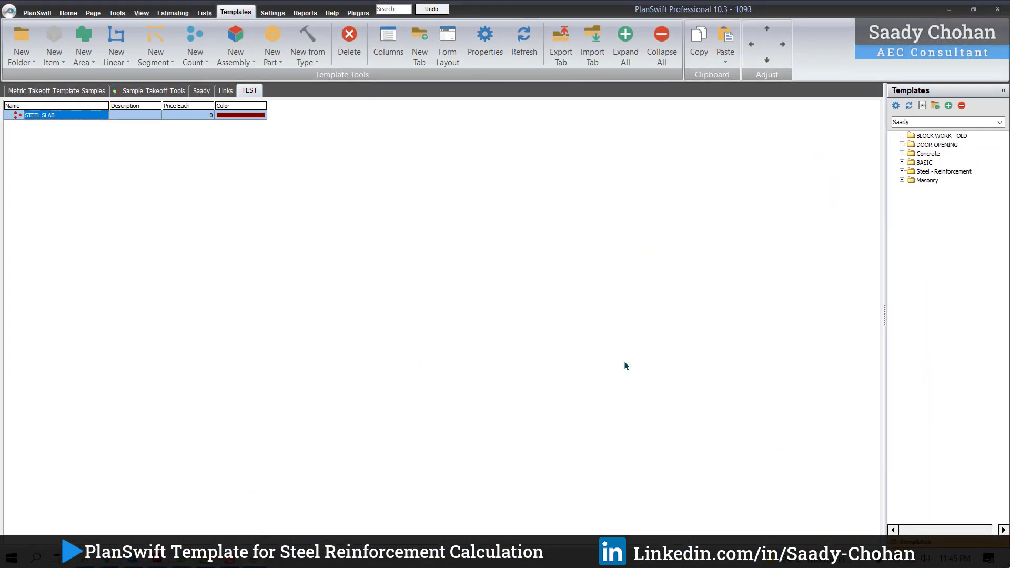
Switch to the TEST template collection and open STEEL SLAB on the slab plan page.
{"action": "left_click", "coordinate": [69, 12]}
{"action": "scroll", "coordinate": [413, 257], "scroll_direction": "up", "scroll_amount": 2}
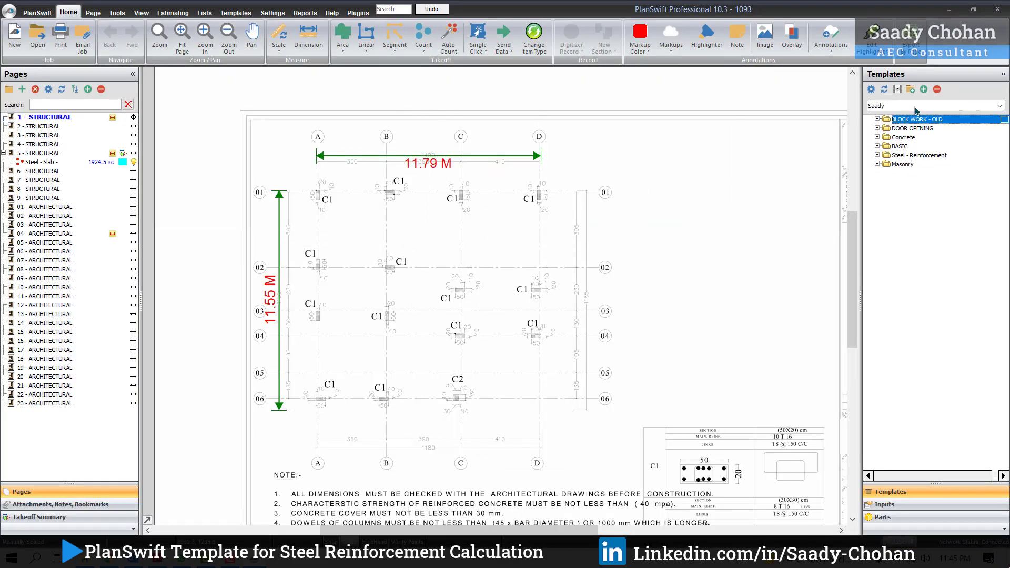
{"action": "left_click", "coordinate": [957, 106]}
{"action": "left_click", "coordinate": [917, 142]}
{"action": "left_click", "coordinate": [889, 120]}
{"action": "double_click", "coordinate": [906, 120]}
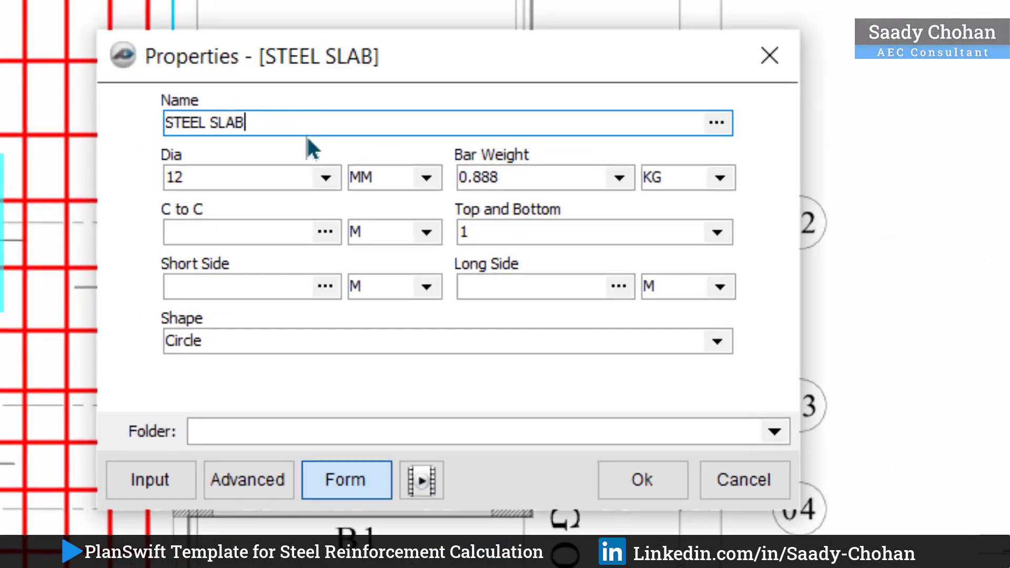
Enter Dia 12 mm, C to C 0.150, Top and Bottom 2, Short Side 7.30, Long Side 11.04 M.
{"action": "left_click", "coordinate": [589, 177]}
{"action": "left_click", "coordinate": [334, 177]}
{"action": "left_click", "coordinate": [335, 175]}
{"action": "left_click", "coordinate": [279, 231]}
{"action": "type", "text": "0.150"}
{"action": "left_click", "coordinate": [717, 232]}
{"action": "left_click", "coordinate": [626, 268]}
{"action": "left_click", "coordinate": [258, 287]}
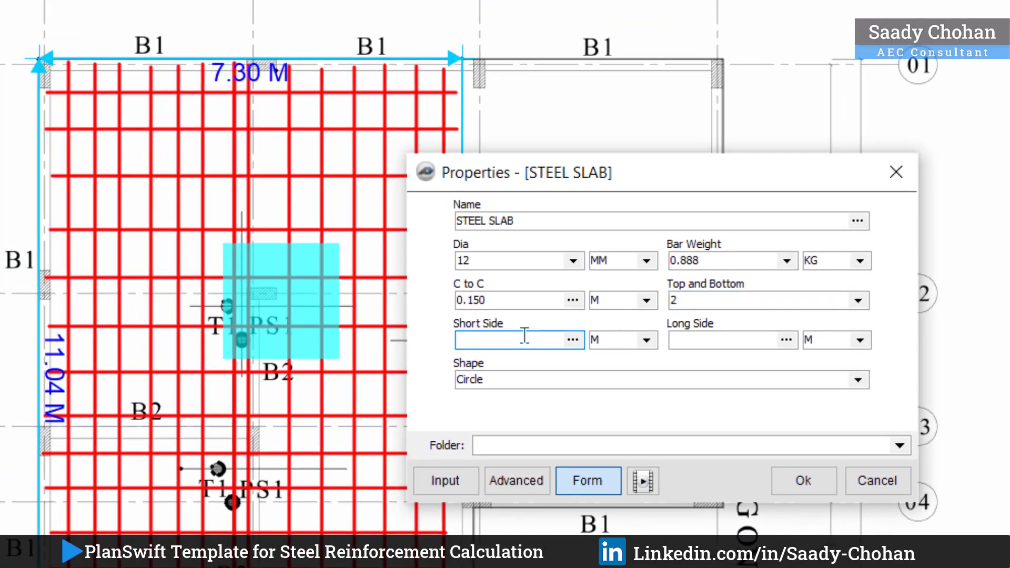
{"action": "left_click", "coordinate": [711, 339]}
{"action": "type", "text": "11.04"}
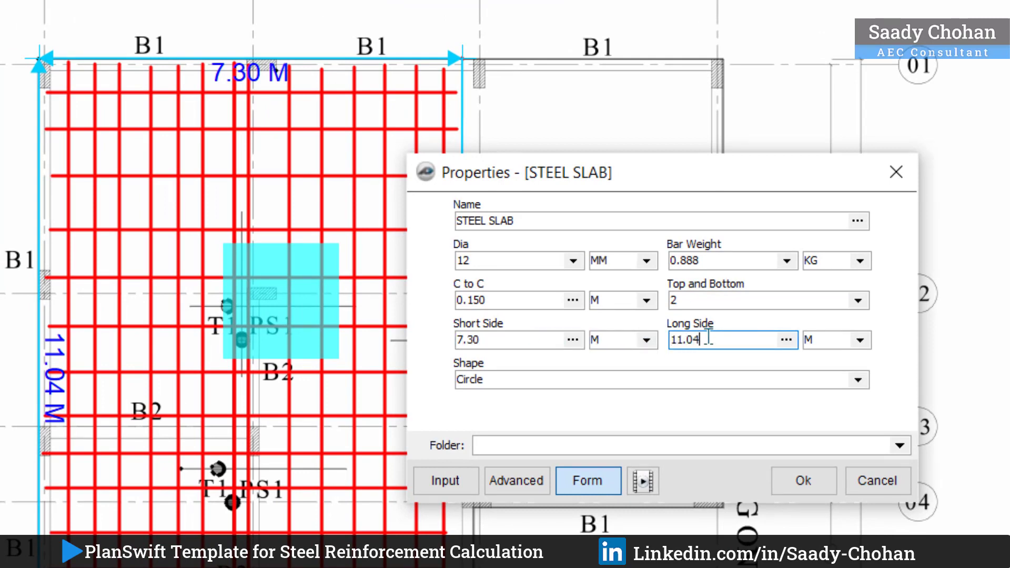
{"action": "left_click", "coordinate": [802, 480]}
Place the STEEL SLAB count on the slab, stop the takeoff, and nudge its 1924.5 KG legend down.
{"action": "left_click", "coordinate": [329, 444]}
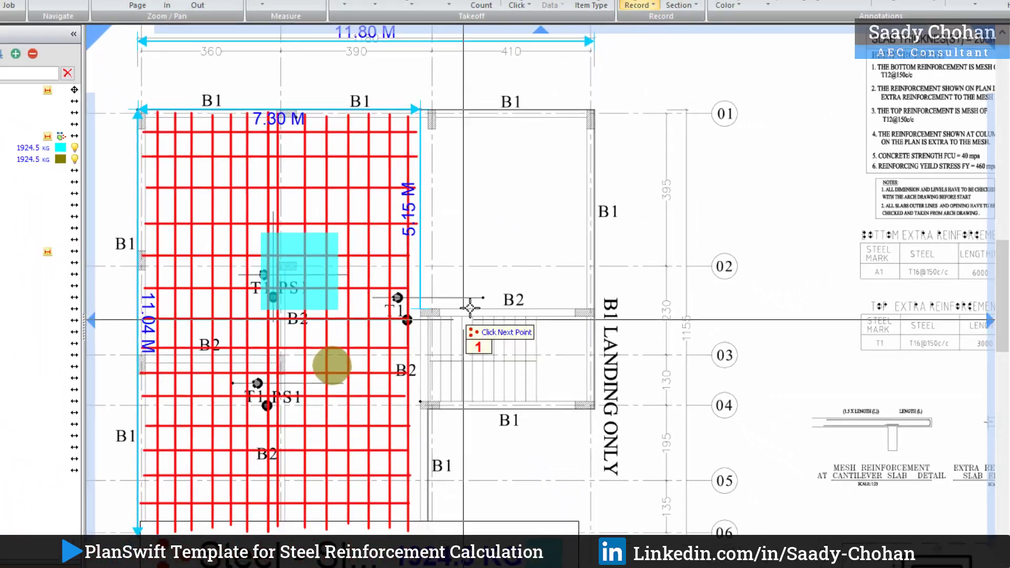
{"action": "right_click", "coordinate": [576, 321]}
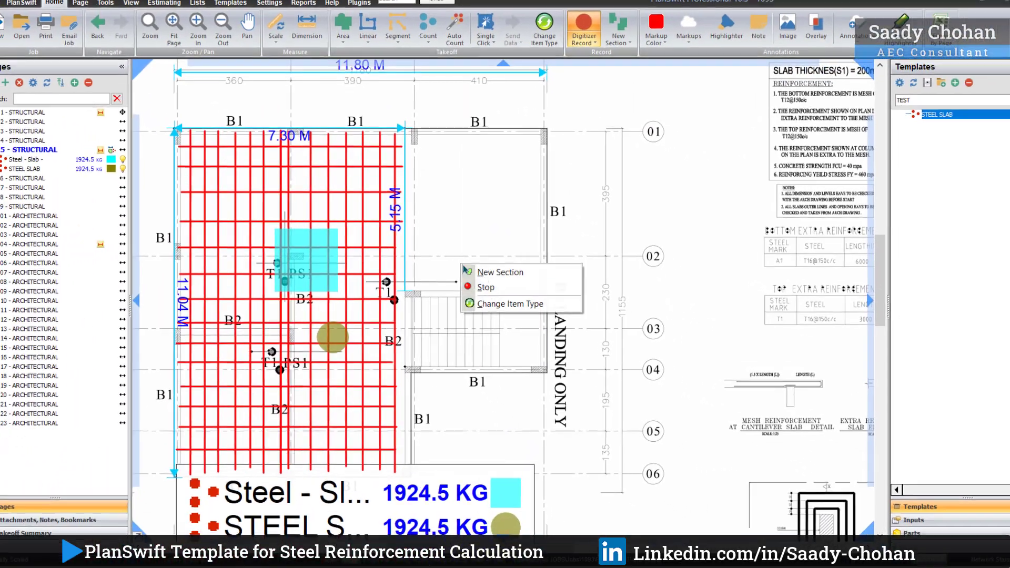
{"action": "left_click", "coordinate": [485, 287]}
{"action": "scroll", "coordinate": [543, 379], "scroll_direction": "down", "scroll_amount": 3}
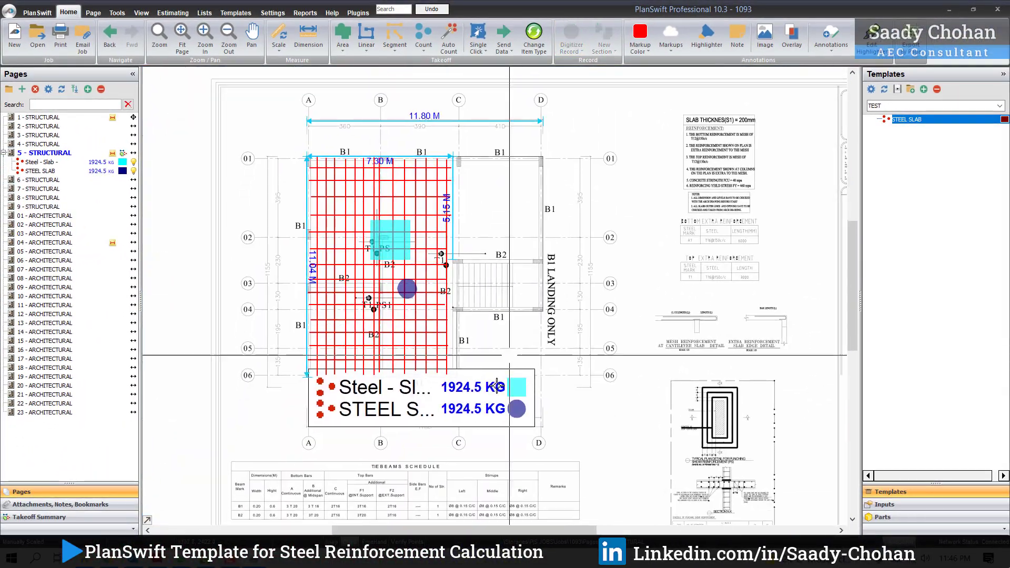
{"action": "scroll", "coordinate": [532, 375], "scroll_direction": "up", "scroll_amount": 3}
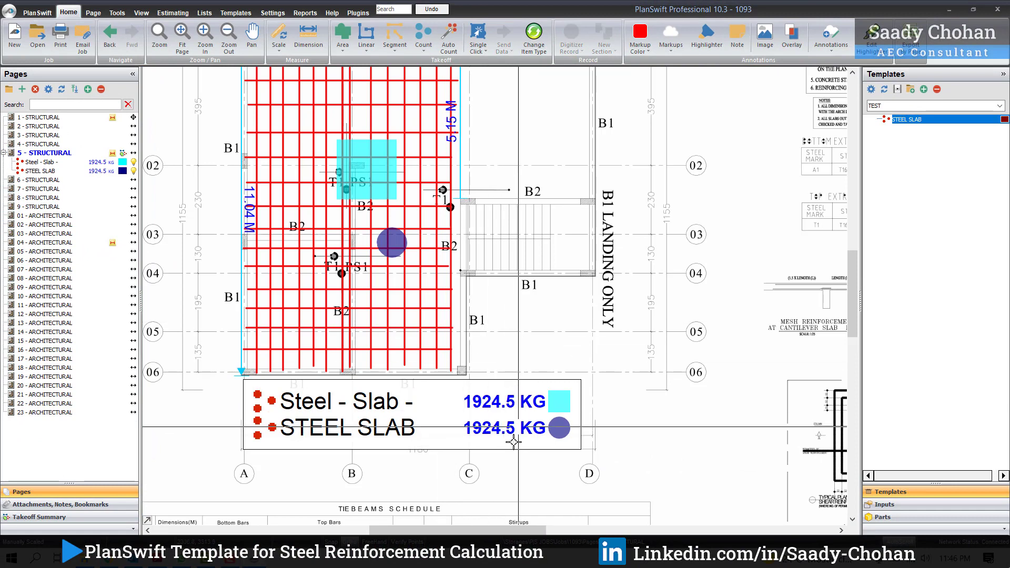
{"action": "left_click_drag", "start_coordinate": [499, 421], "coordinate": [500, 430]}
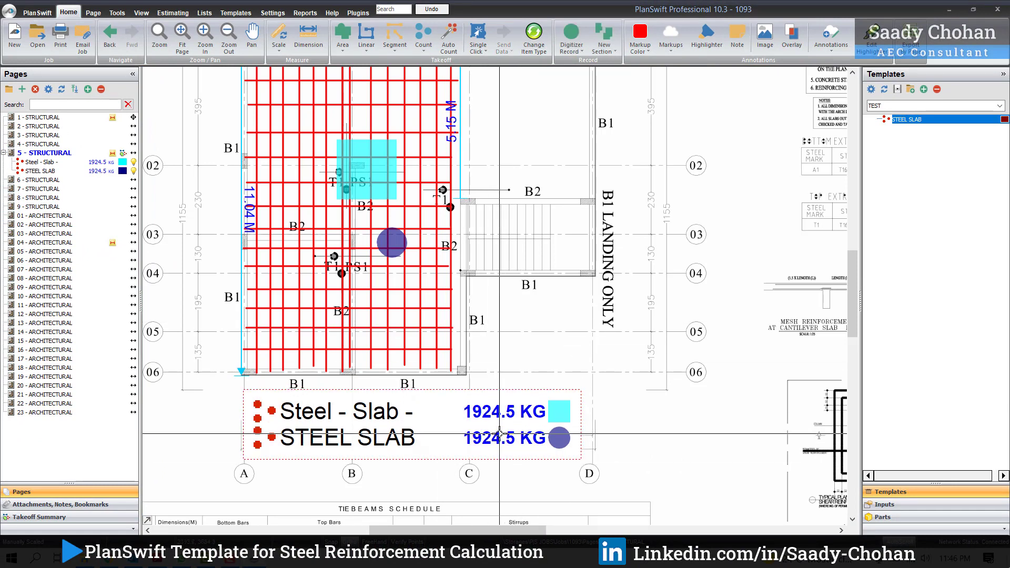
{"action": "scroll", "coordinate": [539, 327], "scroll_direction": "up", "scroll_amount": 2}
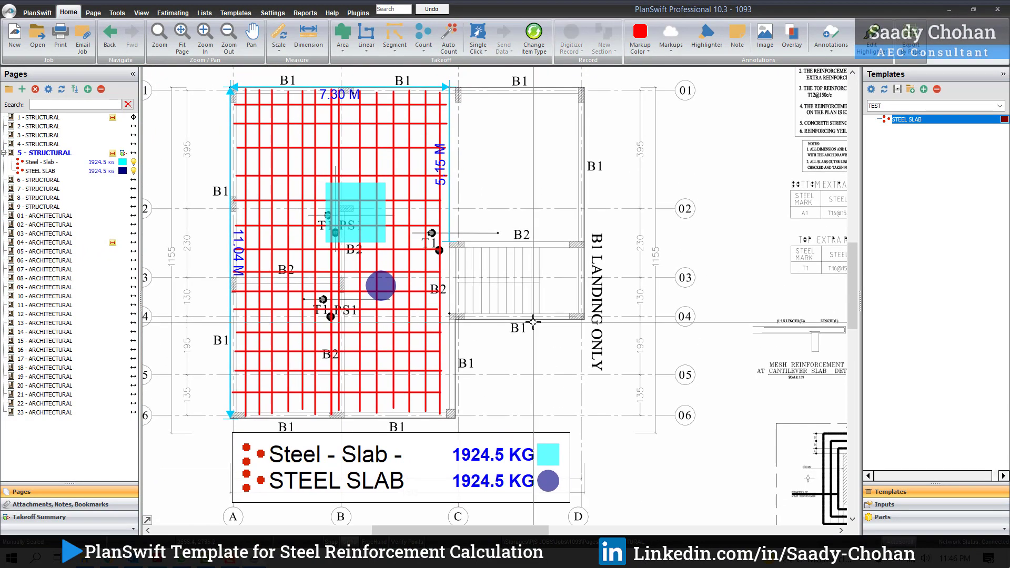